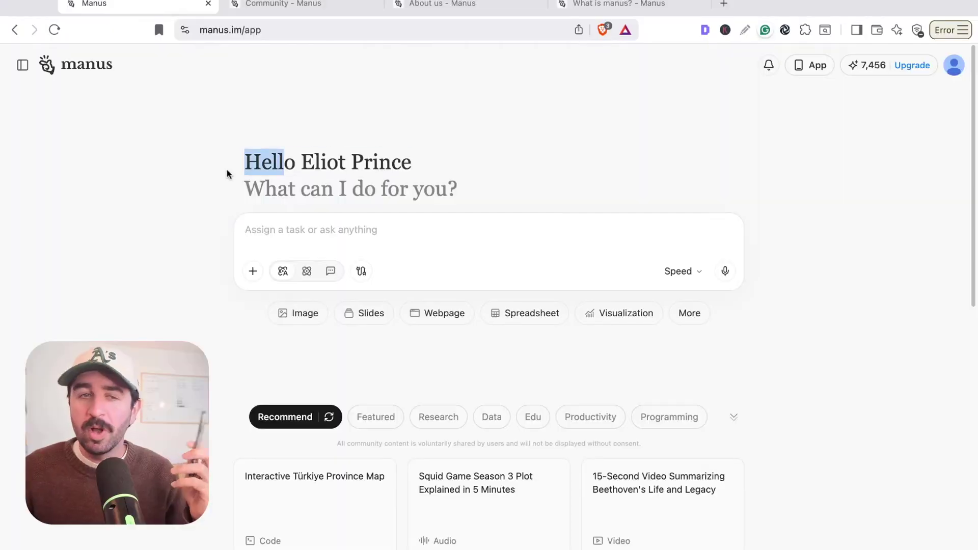
Step: Highlight the greeting at the top of the Manus home page
left_click_drag(227, 174, 460, 178)
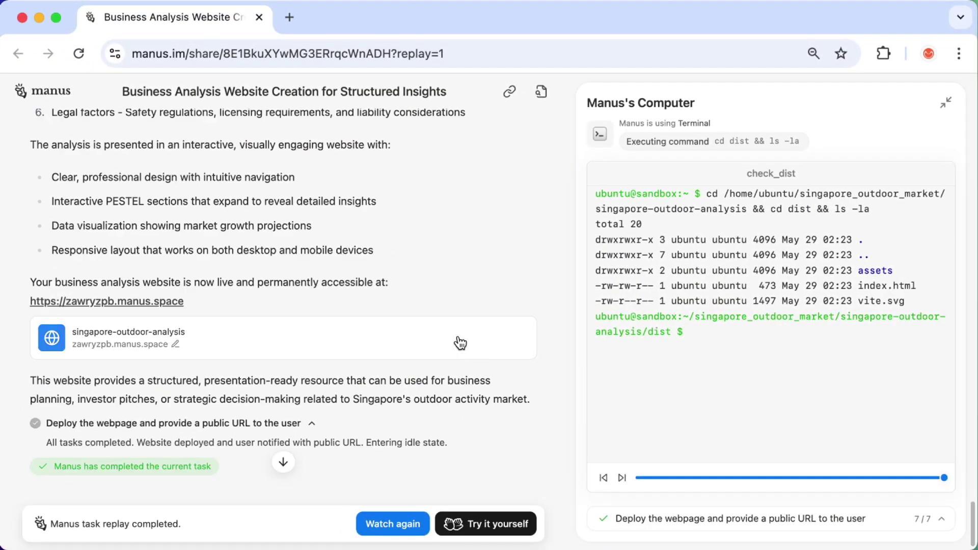
Step: Open the deployed Singapore Outdoor market site and highlight part of the second suggestion bullet
left_click(460, 343)
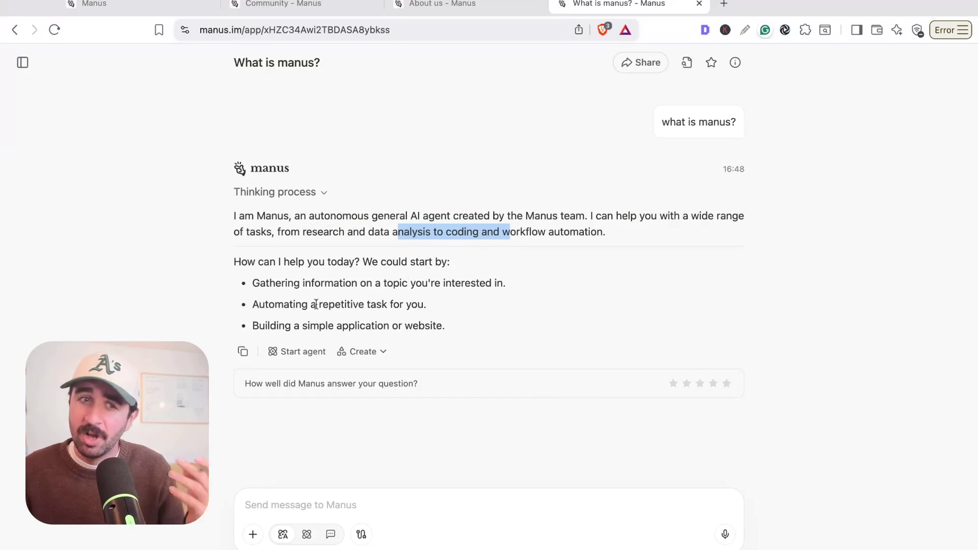
left_click_drag(387, 305, 297, 306)
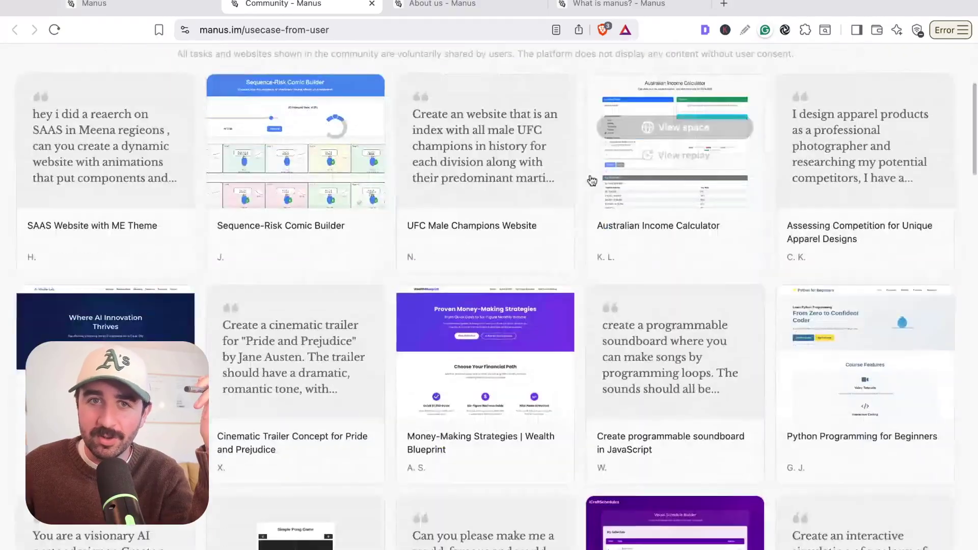
Step: Filter the use cases through Life, Research, Data Analysis, Content Creator, then Programming
scroll(592, 181, "up", 5)
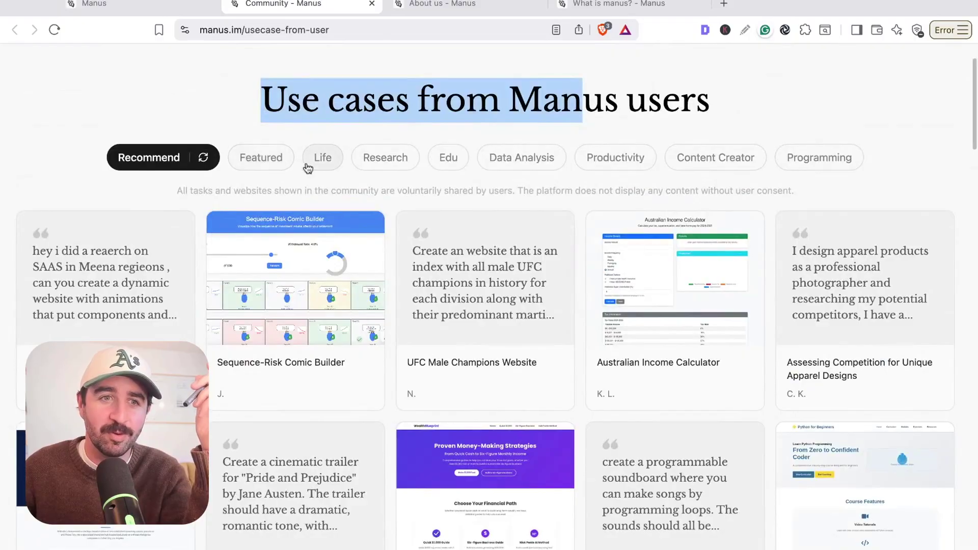
left_click(323, 161)
left_click(390, 170)
left_click(508, 162)
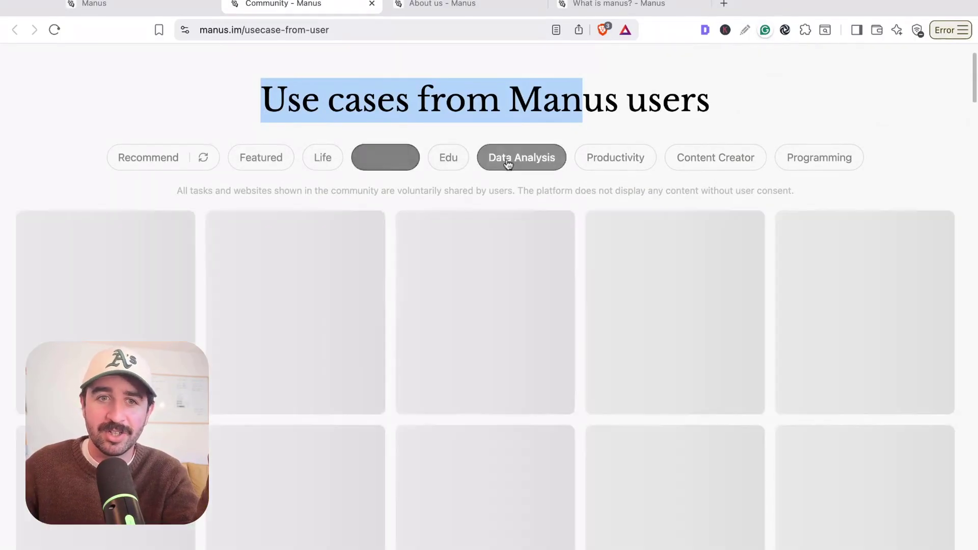
left_click(712, 166)
left_click(836, 160)
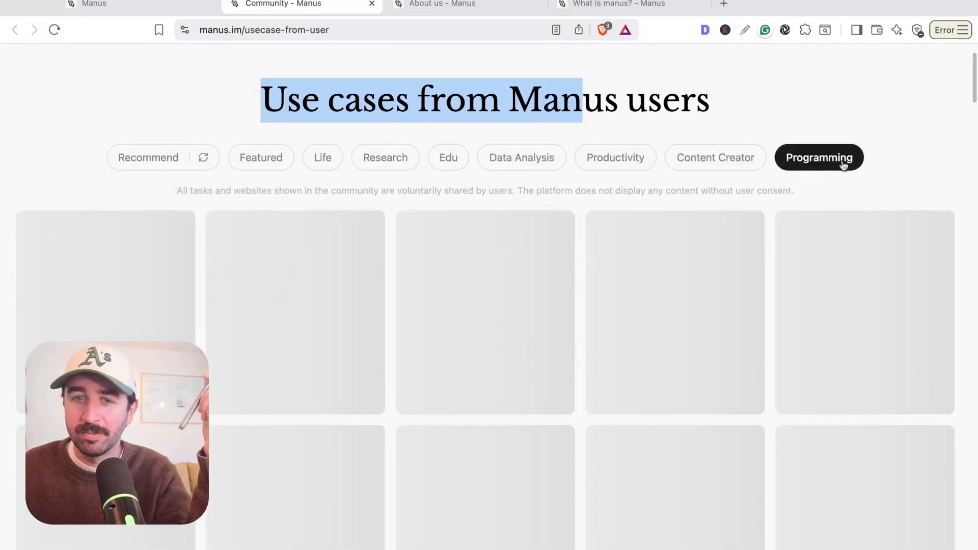
Step: Scroll to the page footer and open the Playbook in a new tab
scroll(561, 290, "down", 10)
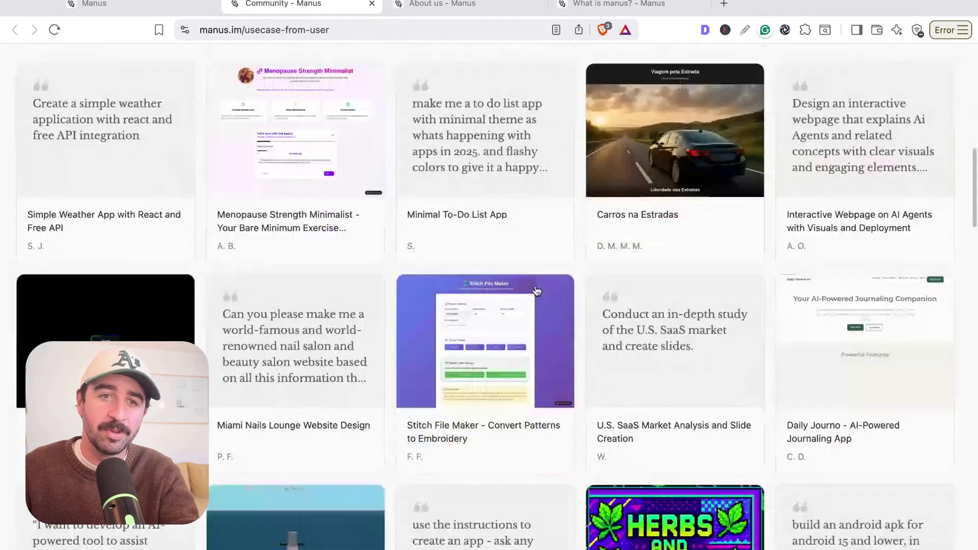
scroll(458, 245, "down", 5)
scroll(584, 220, "down", 20)
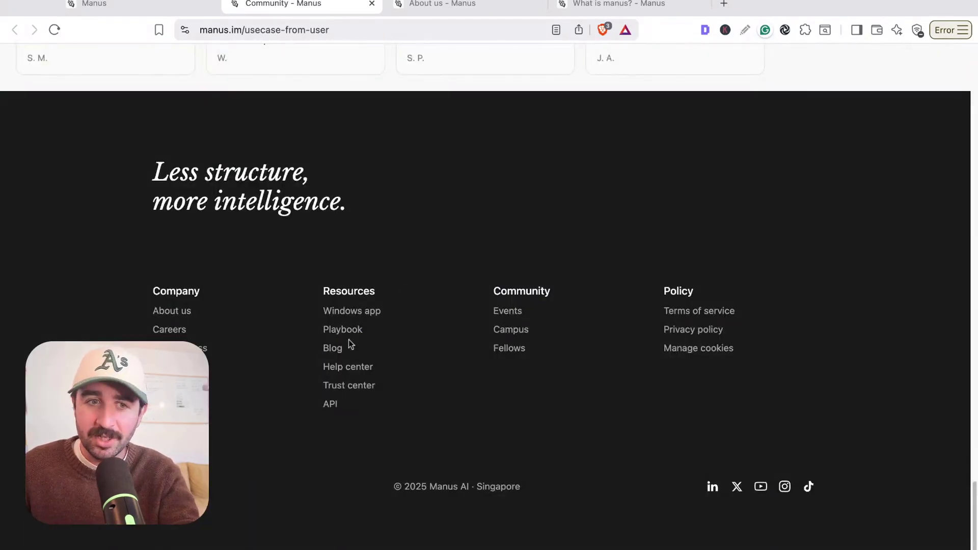
left_click(353, 336)
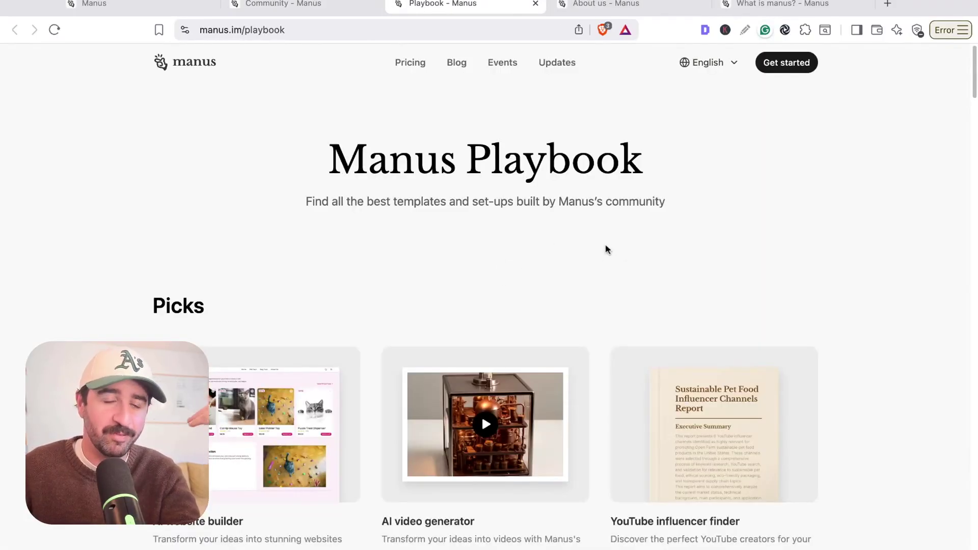
Step: Highlight the Pricing heading and the Starter plan's concurrent tasks line, then clear the highlight
scroll(604, 244, "down", 2)
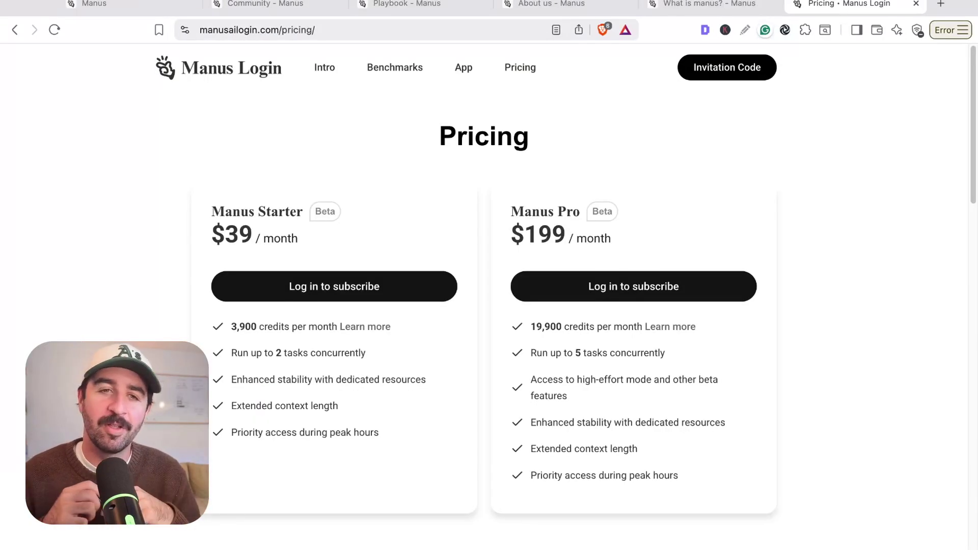
left_click_drag(433, 136, 220, 236)
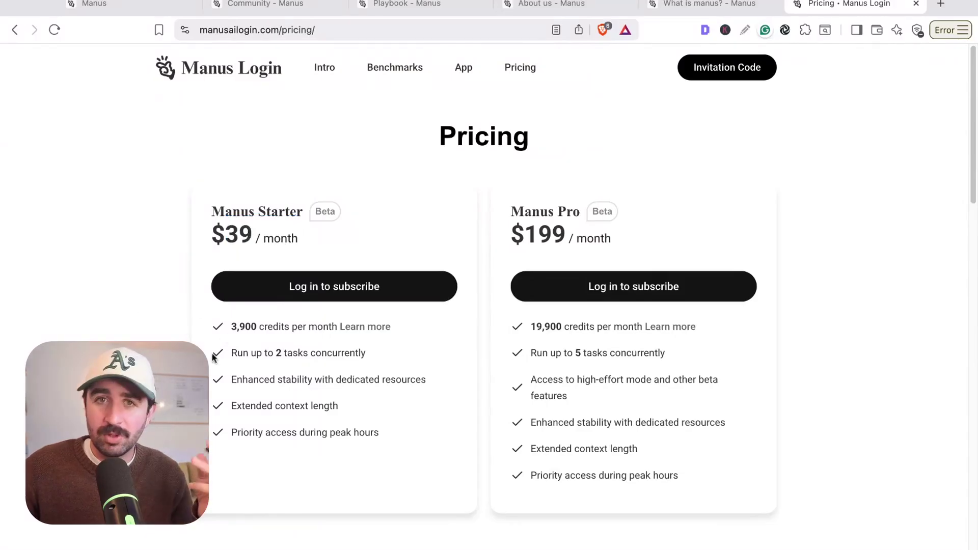
triple_click(237, 353)
left_click(238, 379)
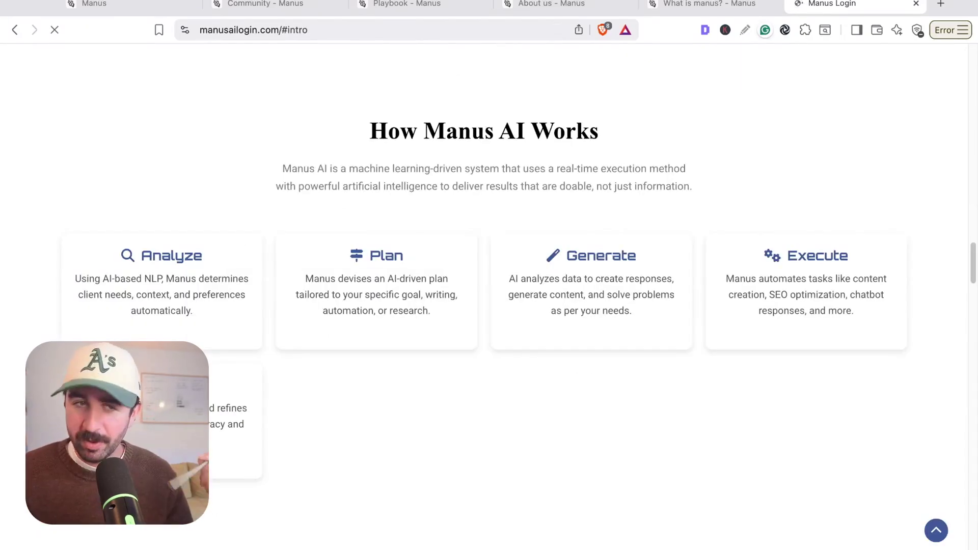
Step: Highlight 'Manus AI' and part of the explanatory paragraph, then return to the Manus app tab
left_click_drag(526, 132, 404, 135)
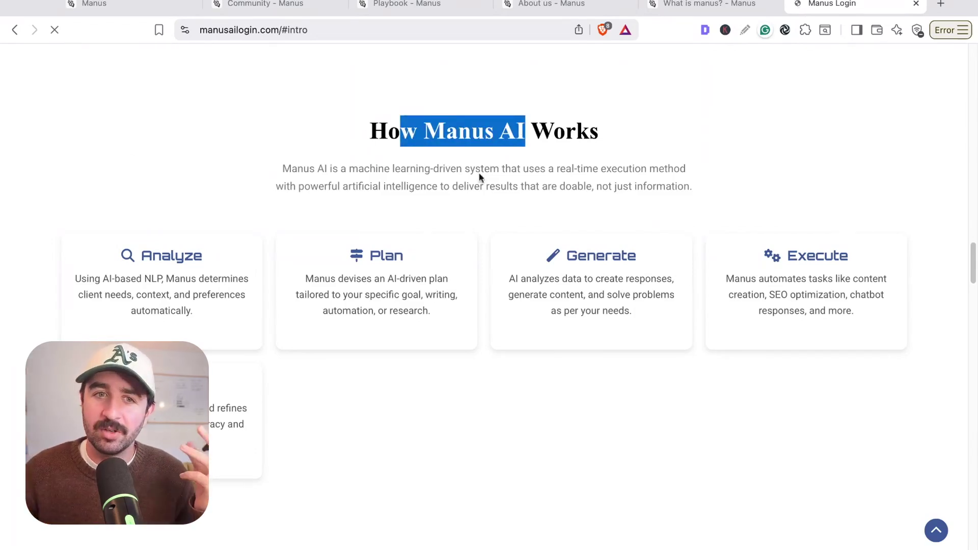
left_click_drag(401, 169, 521, 180)
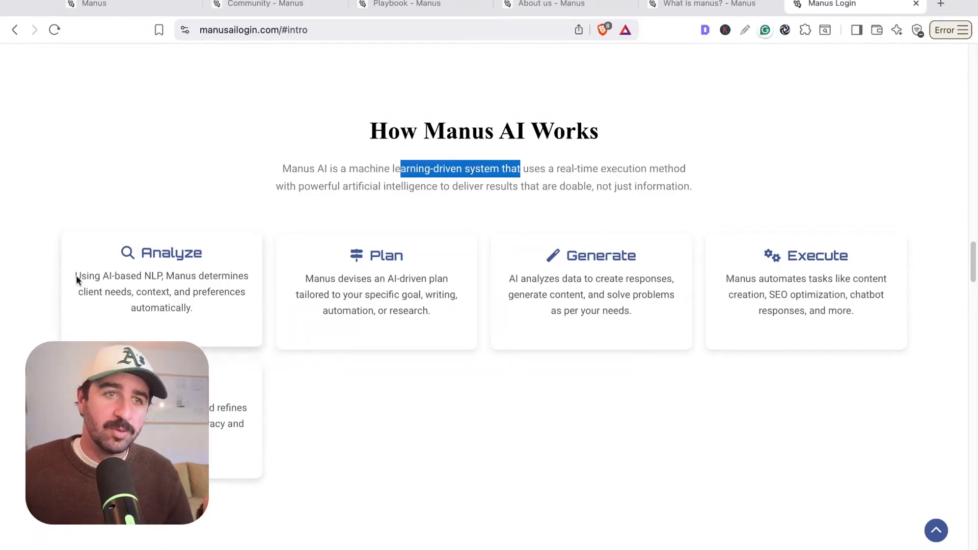
left_click(112, 9)
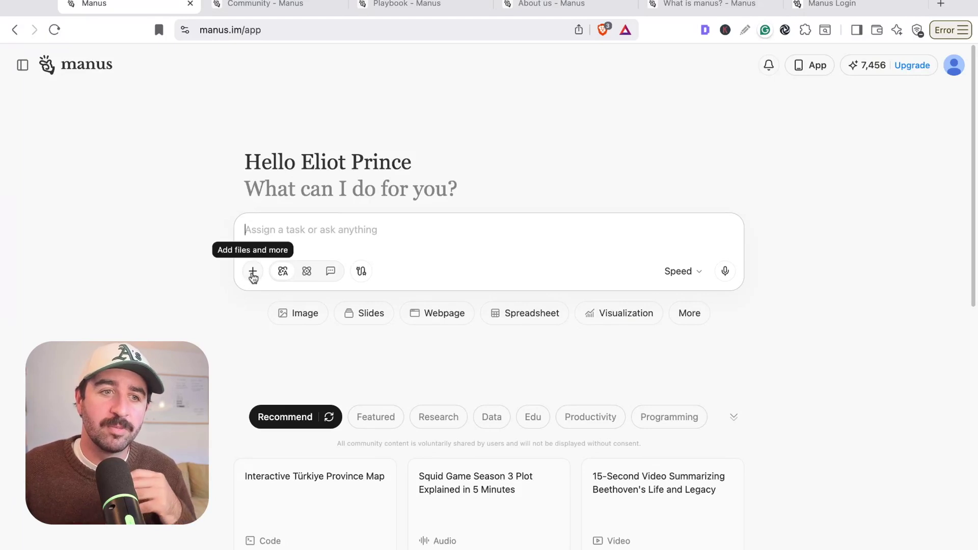
Step: Preview the attachment options, try Chat, Agent and Adaptive modes, and reveal Video, Audio and Playbook types
left_click(251, 272)
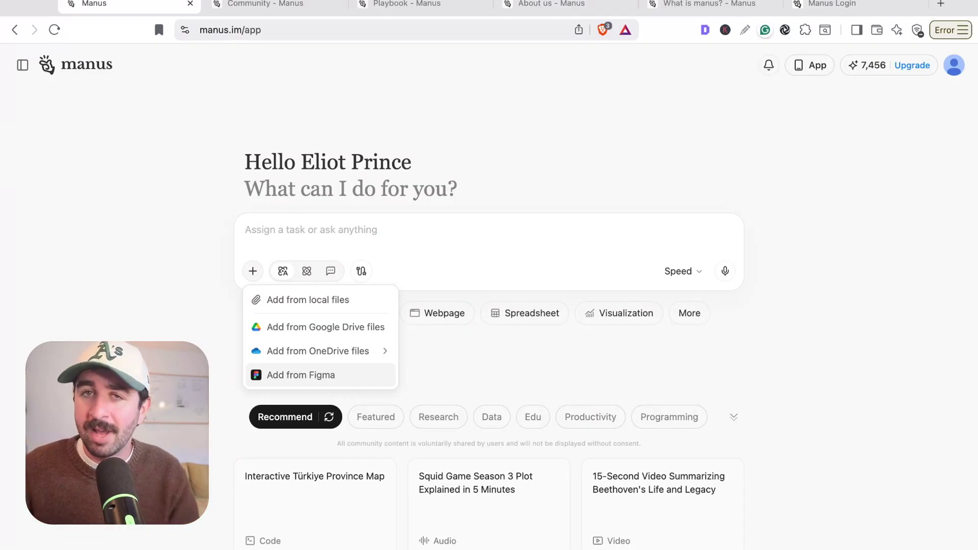
left_click(445, 244)
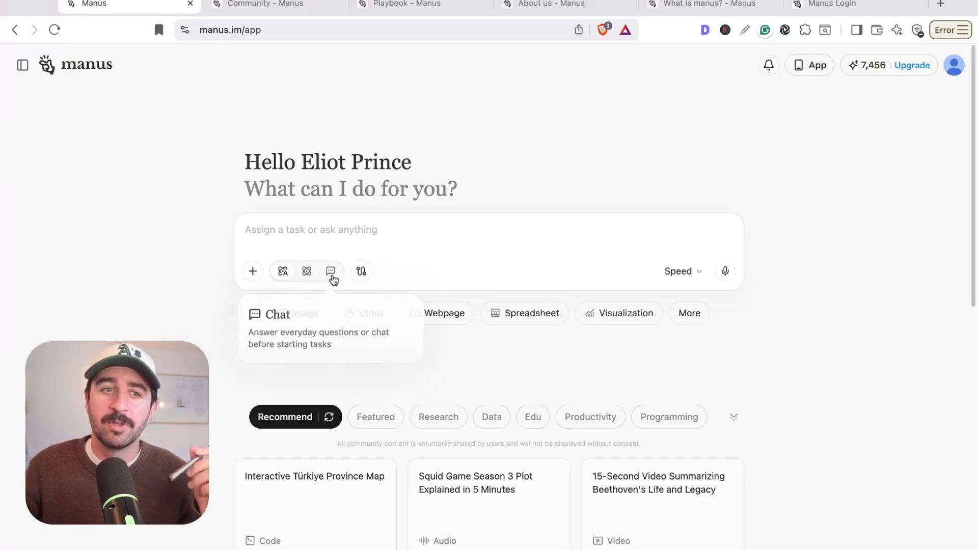
left_click(331, 273)
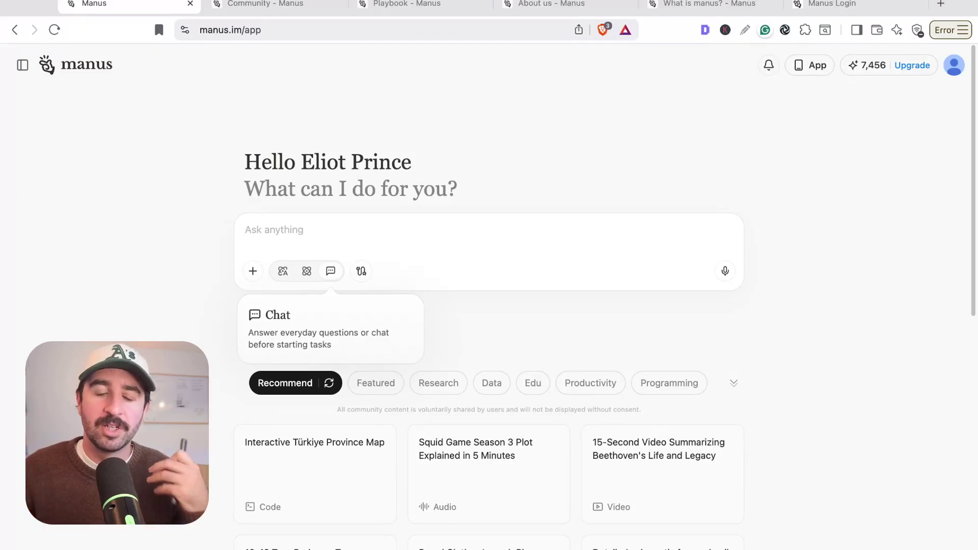
left_click(308, 272)
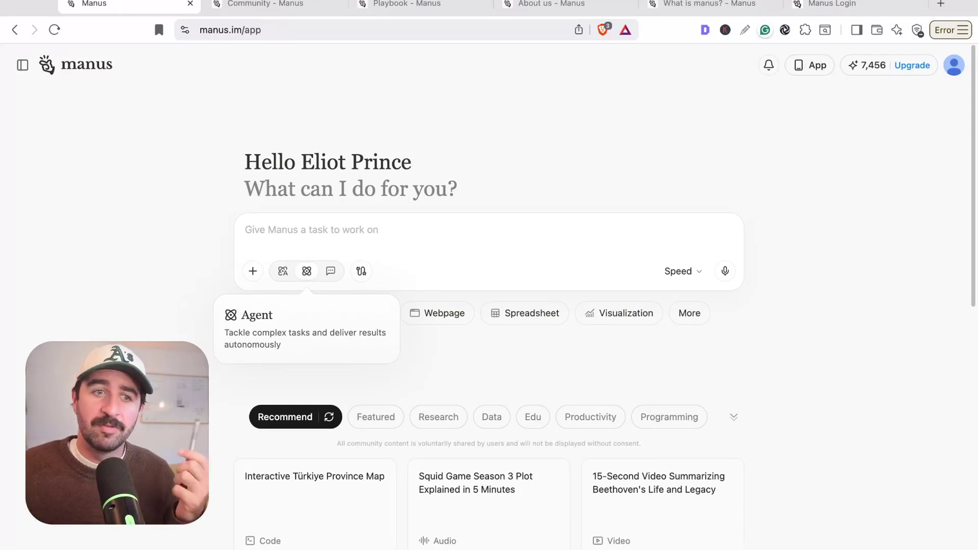
left_click(283, 274)
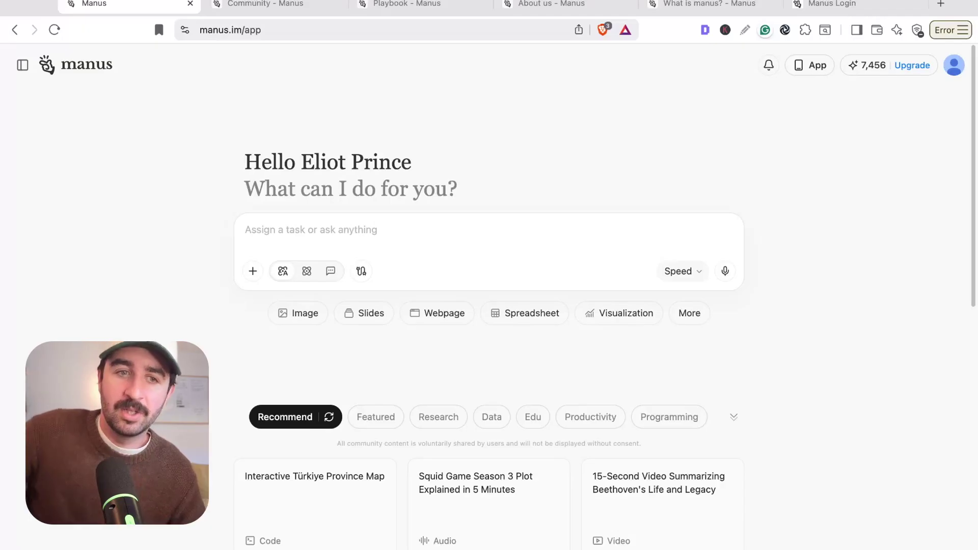
left_click(689, 312)
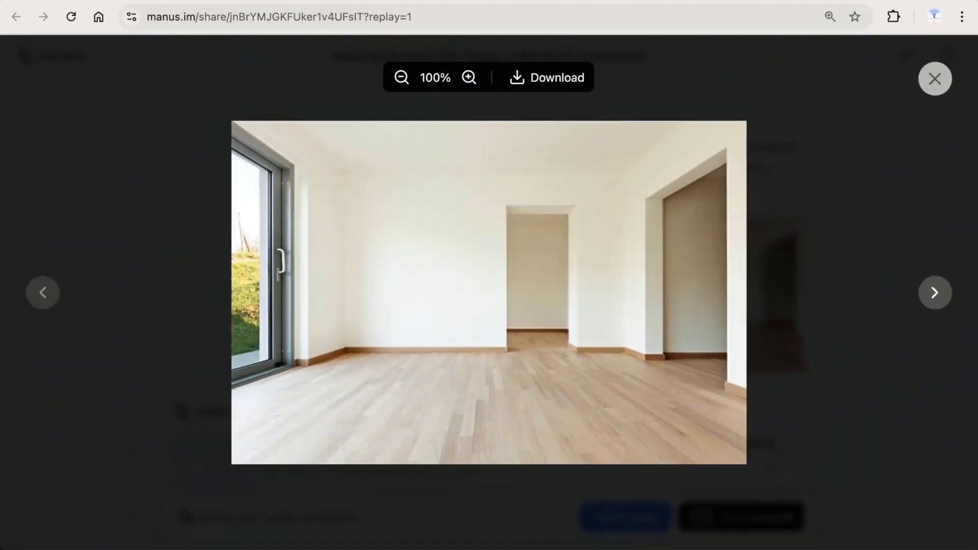
Step: Close the enlarged empty-room photo with Escape
key("Escape")
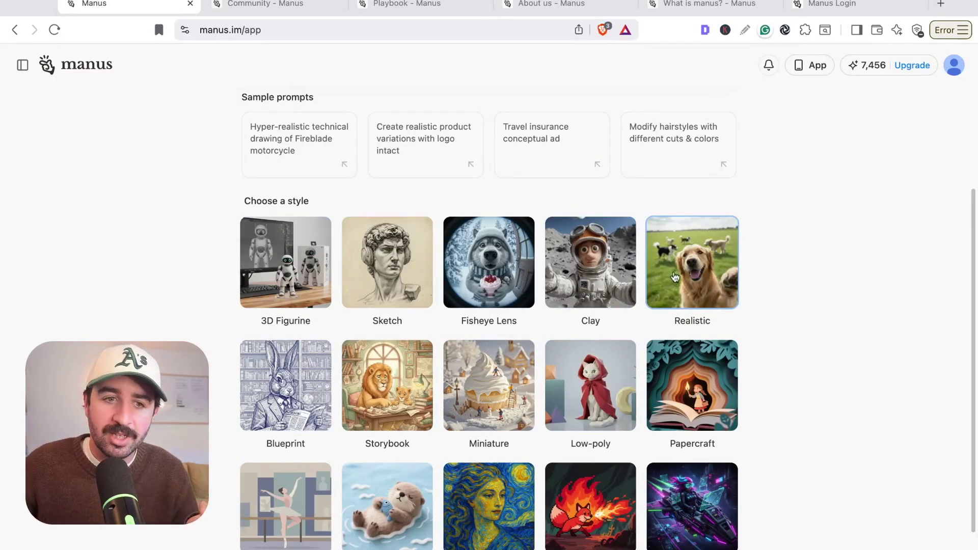
Step: Choose the Realistic image style and fill the prompt with the travel insurance ad example
scroll(613, 306, "down", 2)
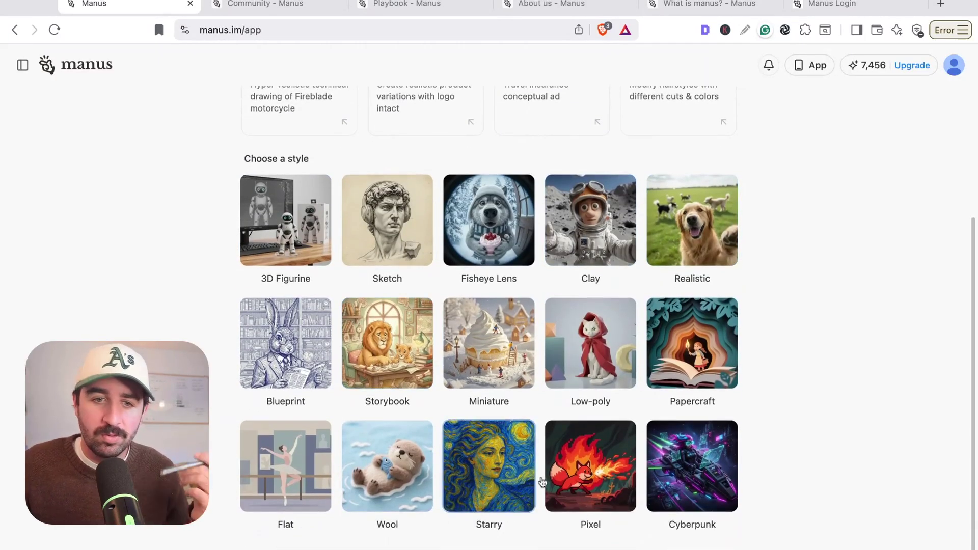
left_click(680, 250)
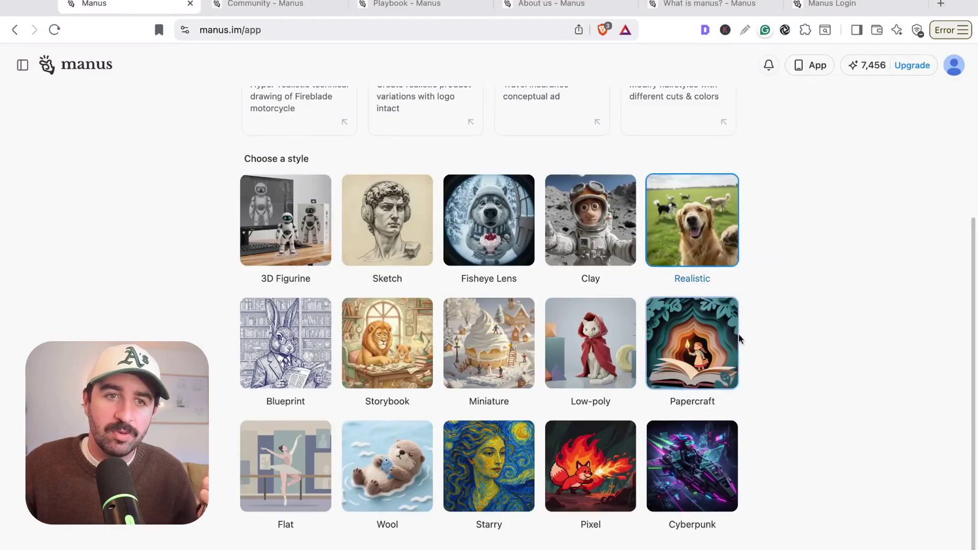
scroll(740, 338, "up", 5)
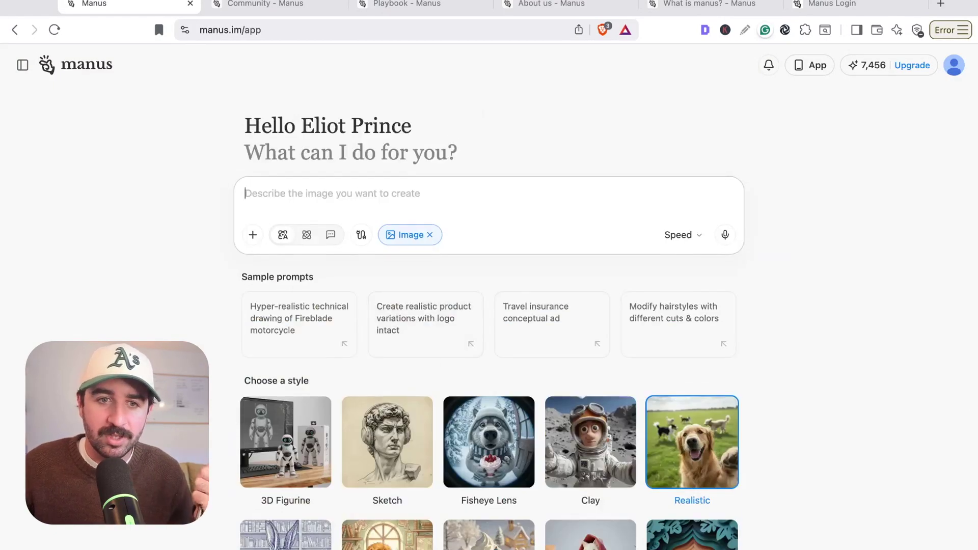
left_click(560, 331)
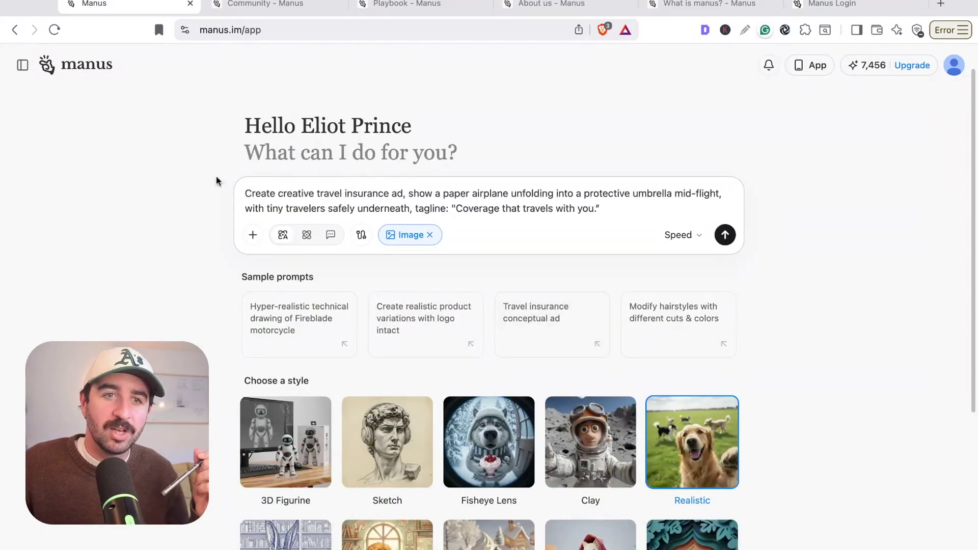
Step: Highlight the ad prompt's first line and tagline, then switch to the MEGA PROMPT CHEST document
left_click_drag(270, 193, 675, 193)
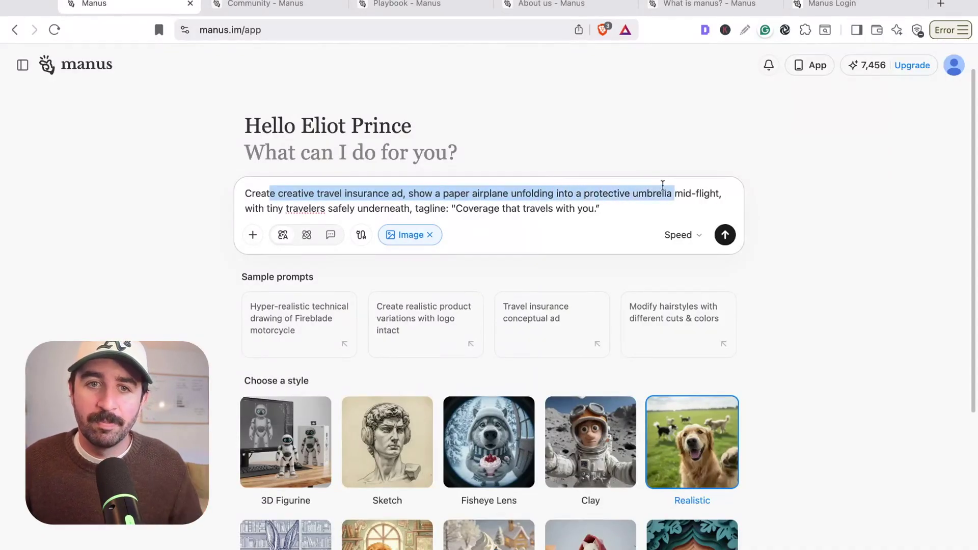
left_click(245, 215)
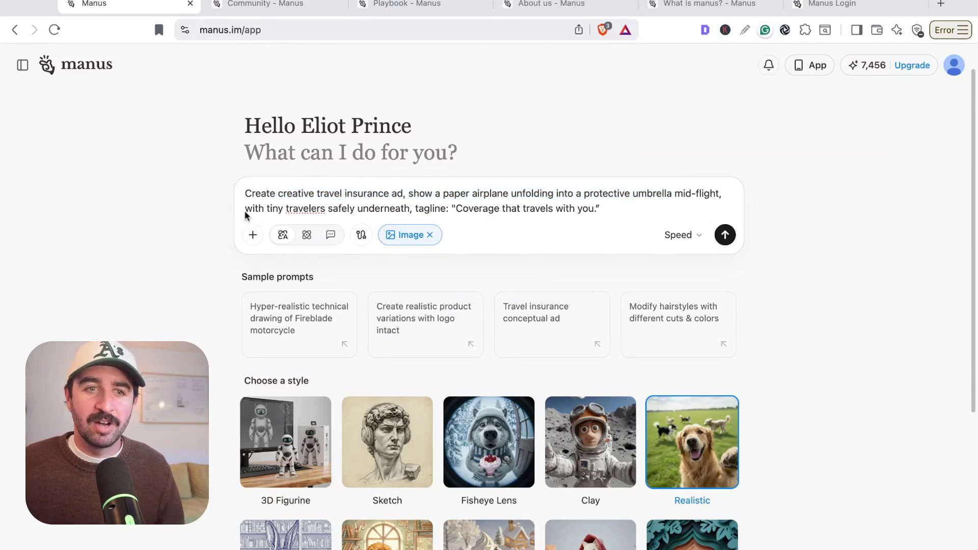
left_click_drag(351, 209, 474, 209)
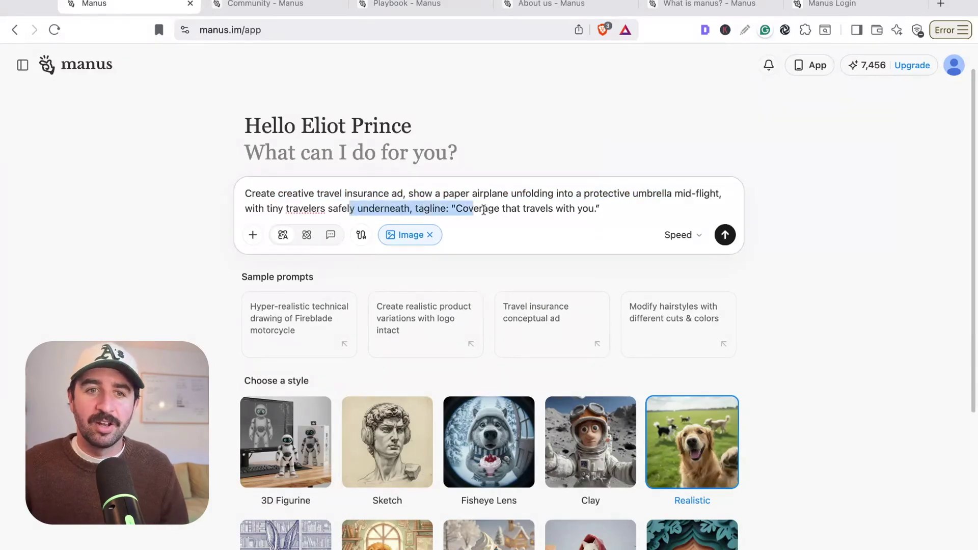
left_click_drag(589, 210, 493, 209)
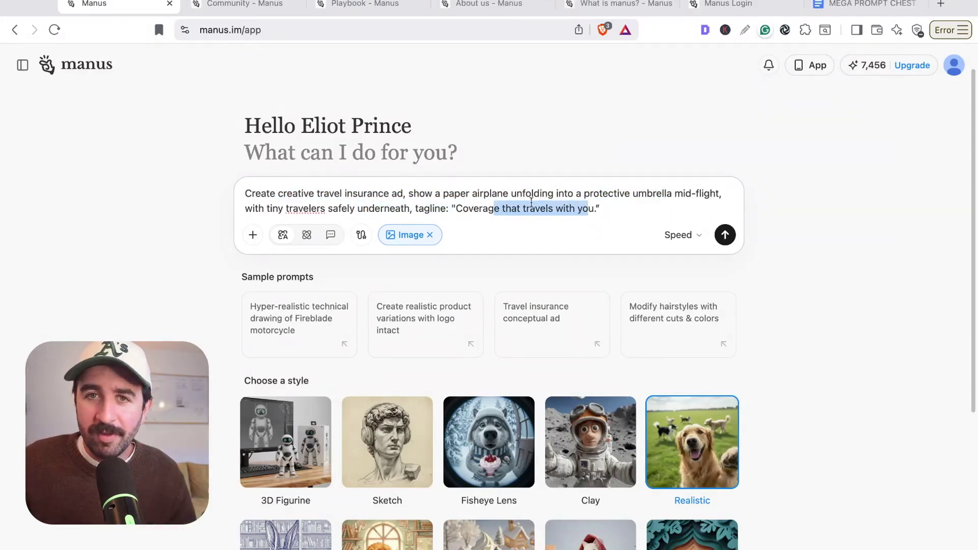
left_click(868, 4)
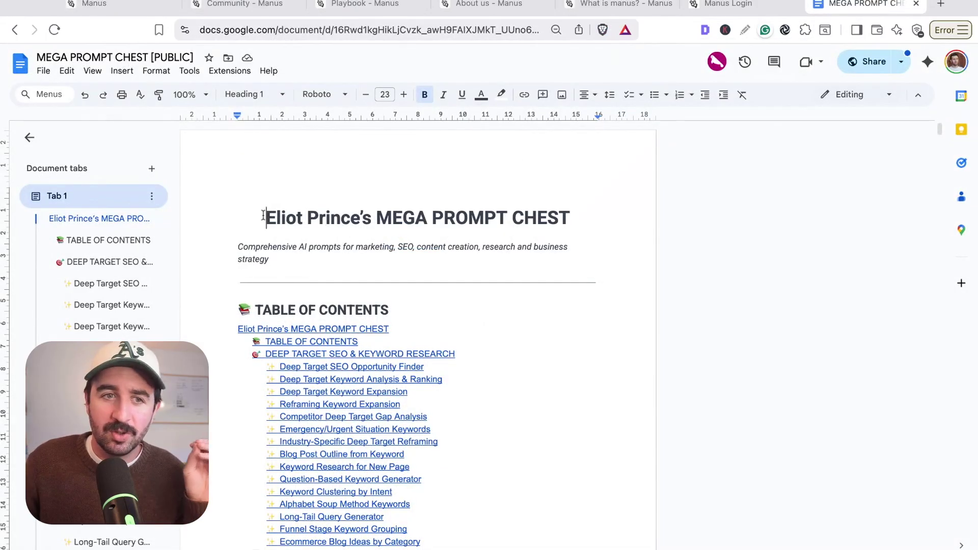
Step: Select the document title, then scroll past the contents to the Content Creation & Blog Writing prompts
left_click_drag(263, 215, 569, 224)
left_click(458, 243)
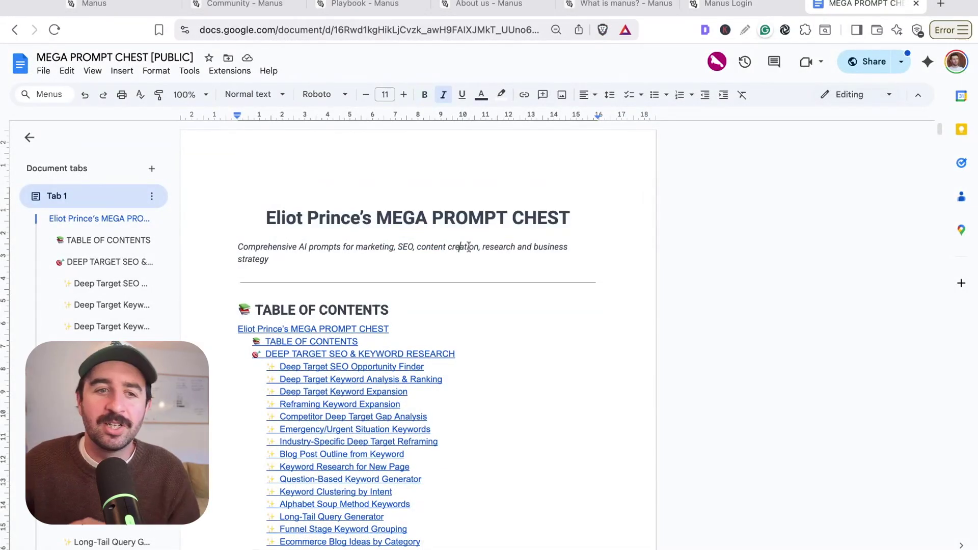
scroll(572, 341, "down", 3)
scroll(518, 331, "down", 15)
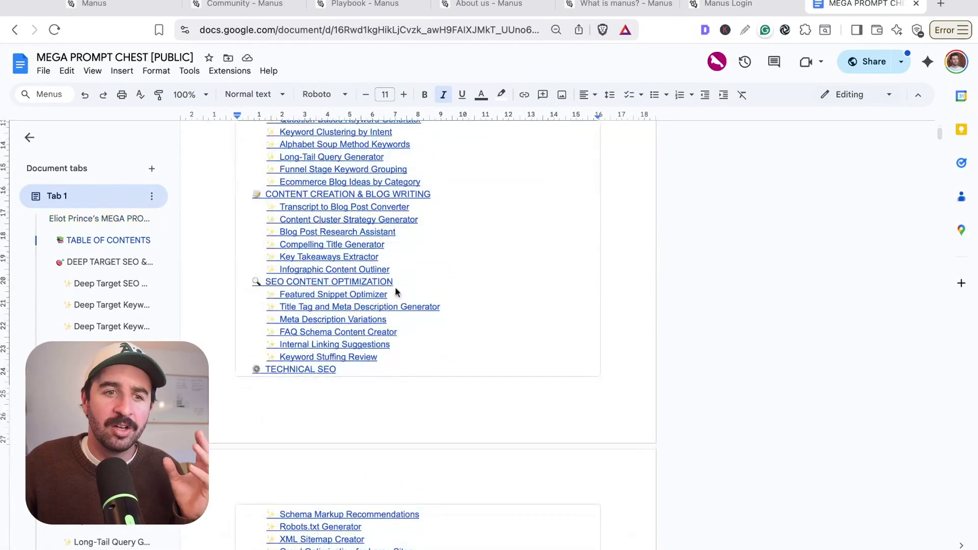
scroll(354, 344, "down", 1)
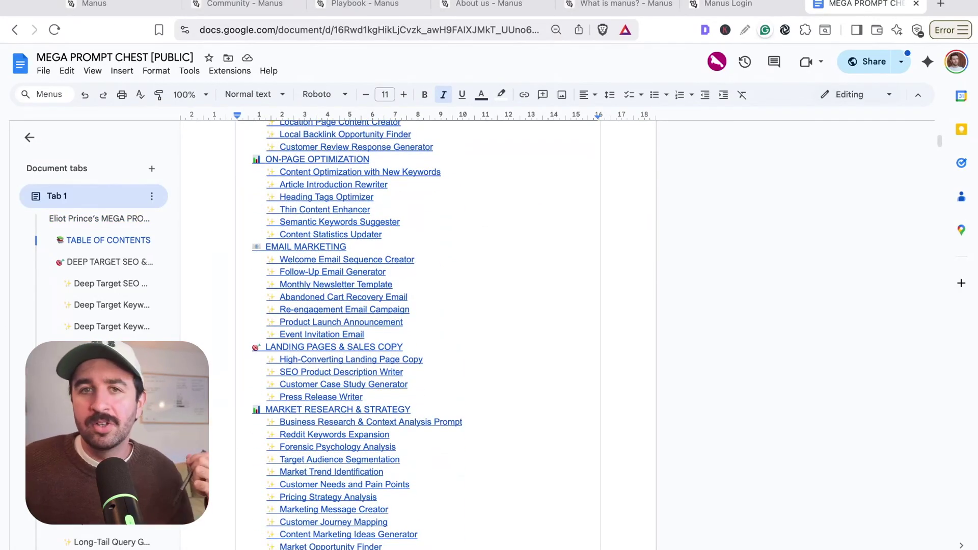
scroll(366, 338, "down", 10)
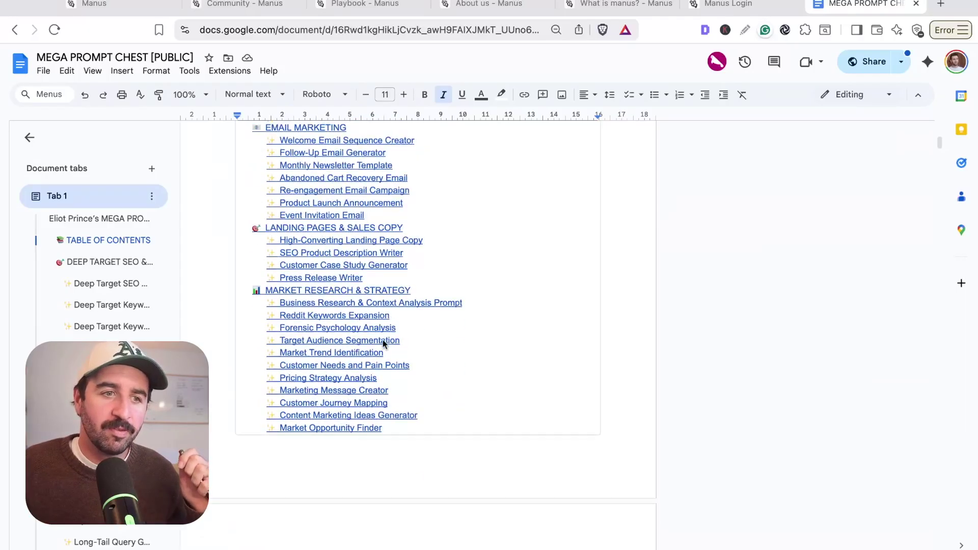
scroll(366, 338, "down", 20)
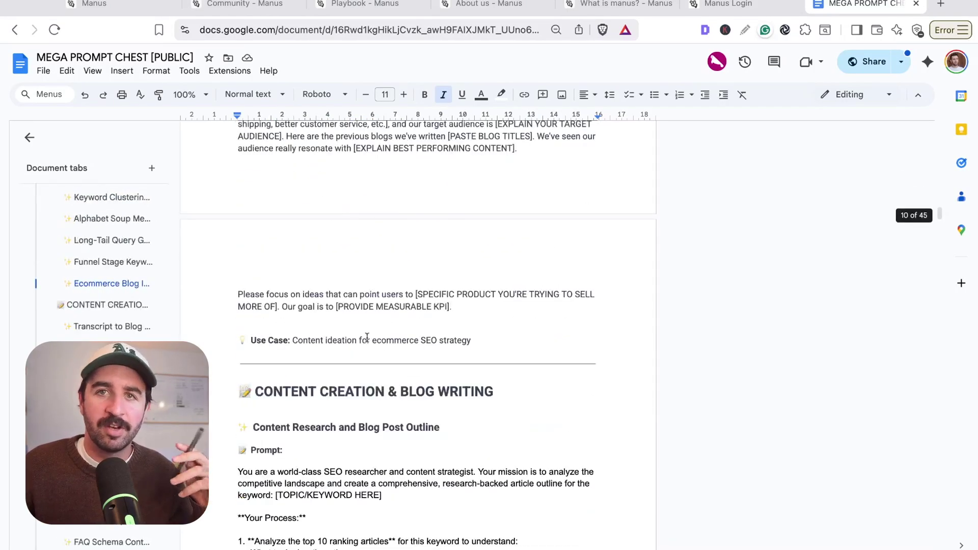
Step: Back in Manus, submit the travel insurance ad prompt and view the generated image full size
left_click(120, 8)
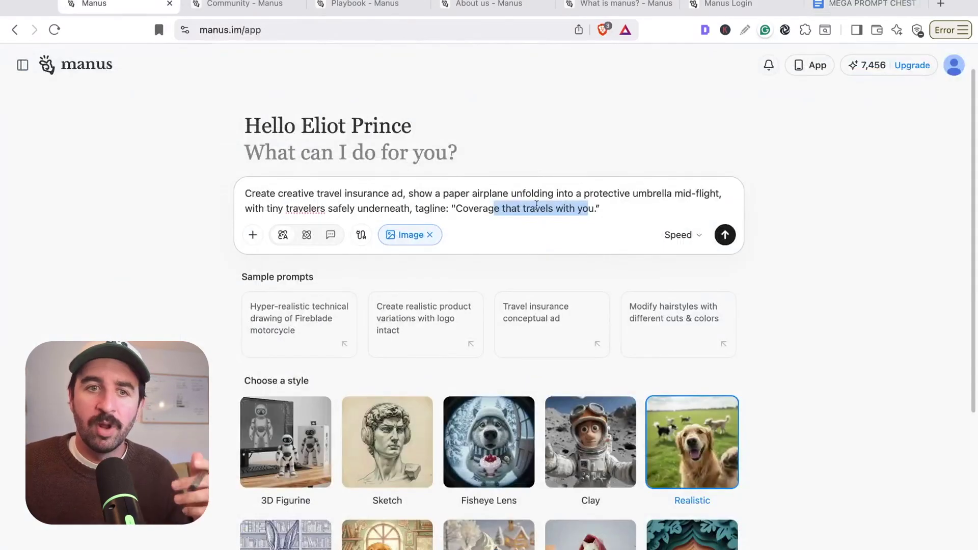
left_click(522, 200)
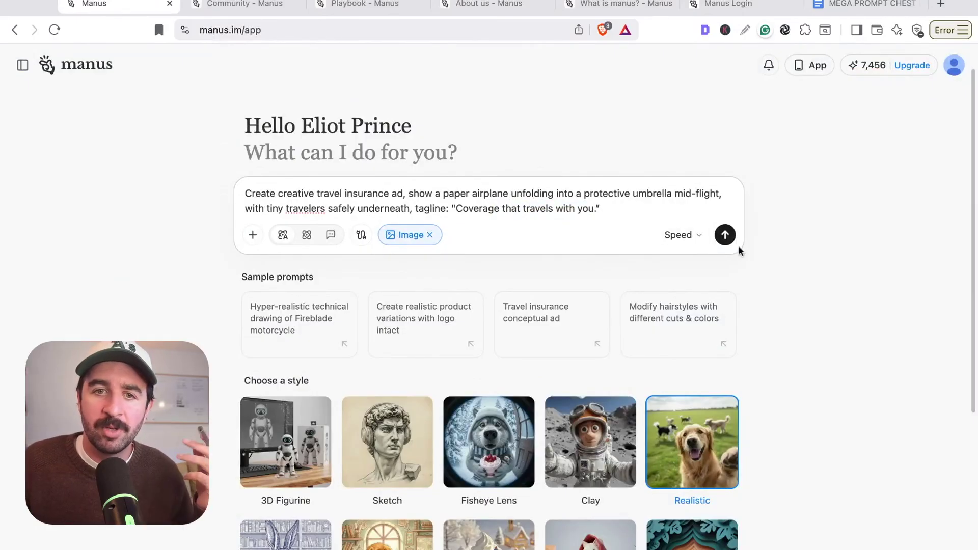
left_click(725, 234)
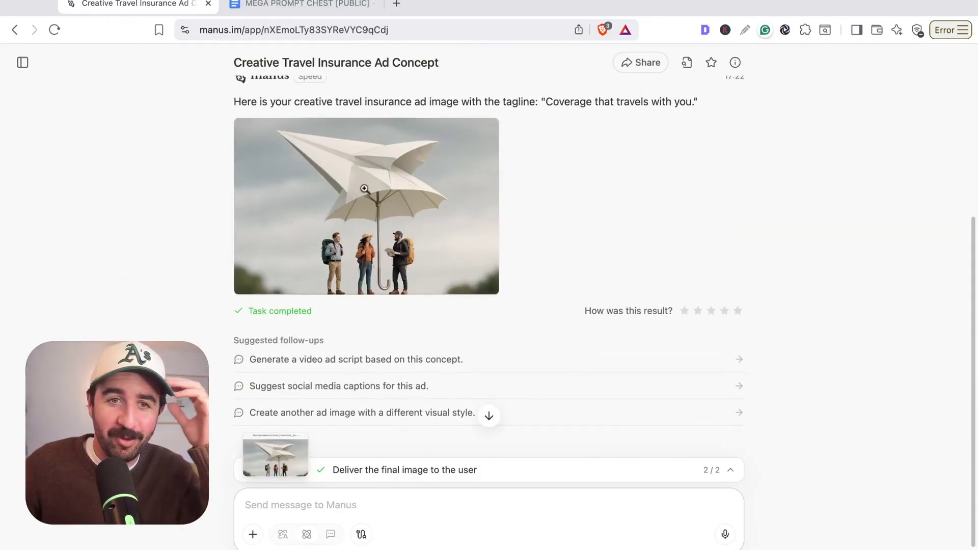
left_click(329, 131)
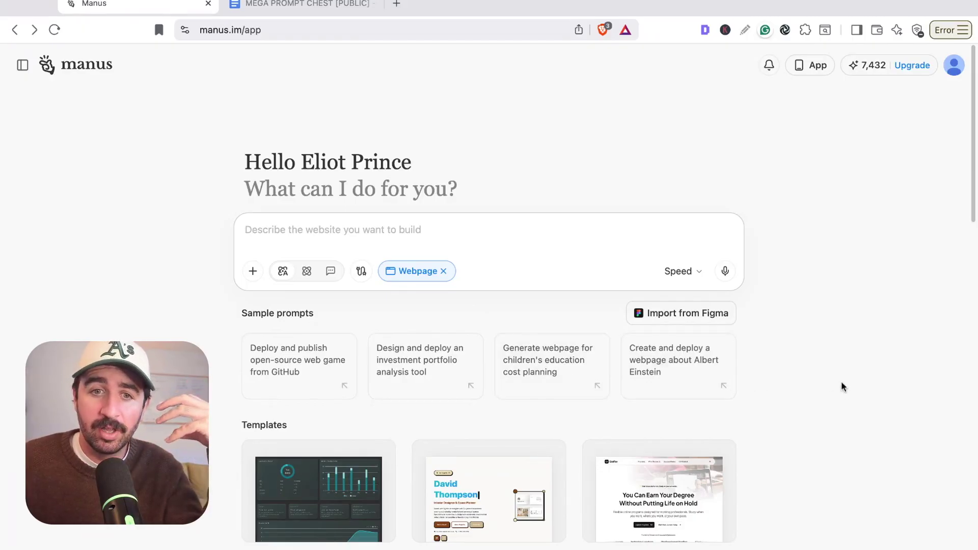
Step: Paste and send the investment portfolio prompt, then follow the log until the Portfolio Analyzer is delivered
type("Help me design an investment portfolio analysis tool that can display investment products such as stocks, funds, and digital currencies. It can show metrics such as the returns, risks, and correlations of the investment portfolio, and can also display visual charts of the returns, risks, correlations, etc. of the investment portfolio. Deploy it to public URL.")
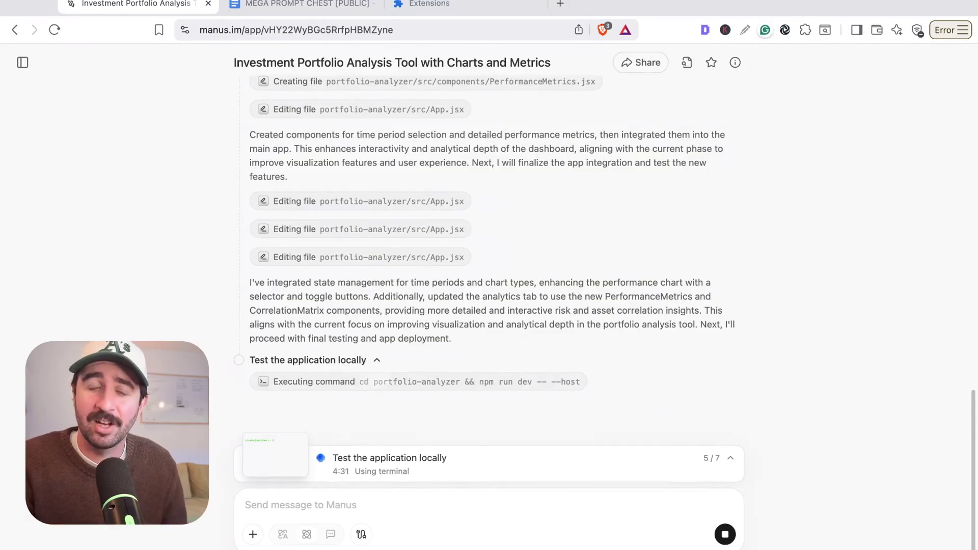
scroll(372, 347, "up", 10)
scroll(371, 347, "up", 5)
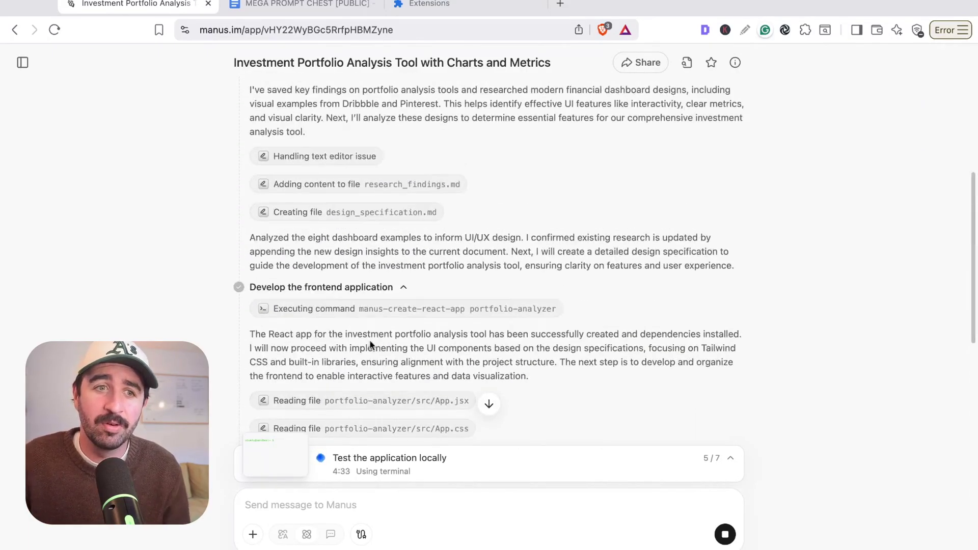
scroll(355, 286, "down", 2)
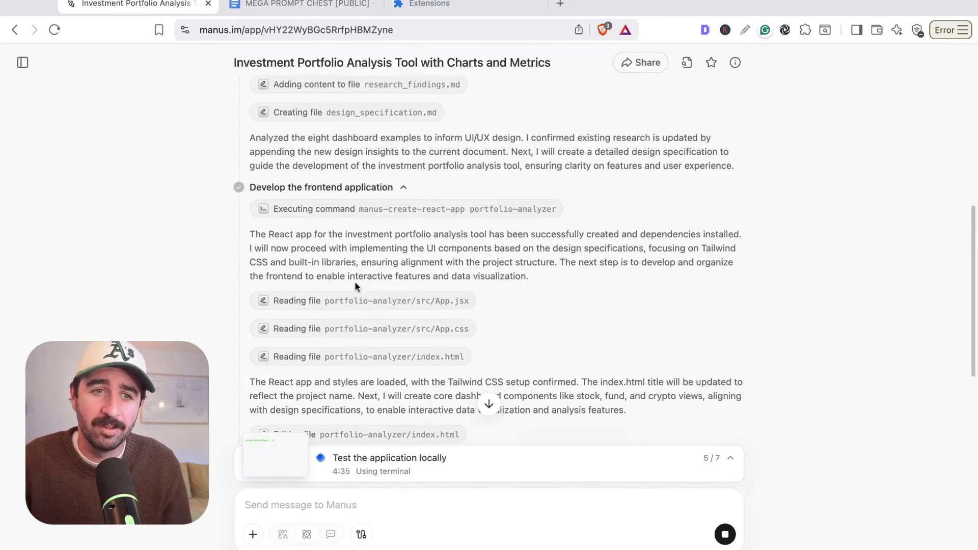
scroll(361, 300, "down", 2)
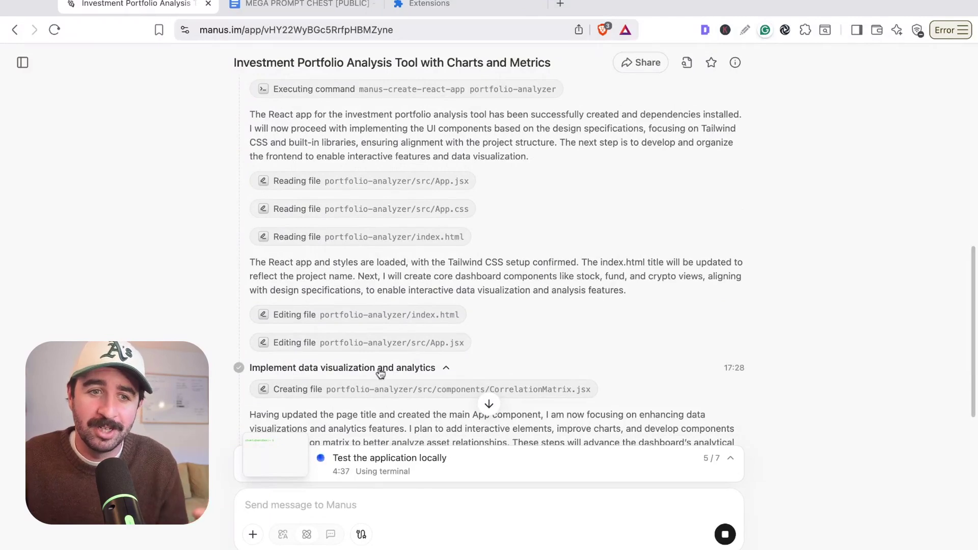
scroll(515, 364, "down", 10)
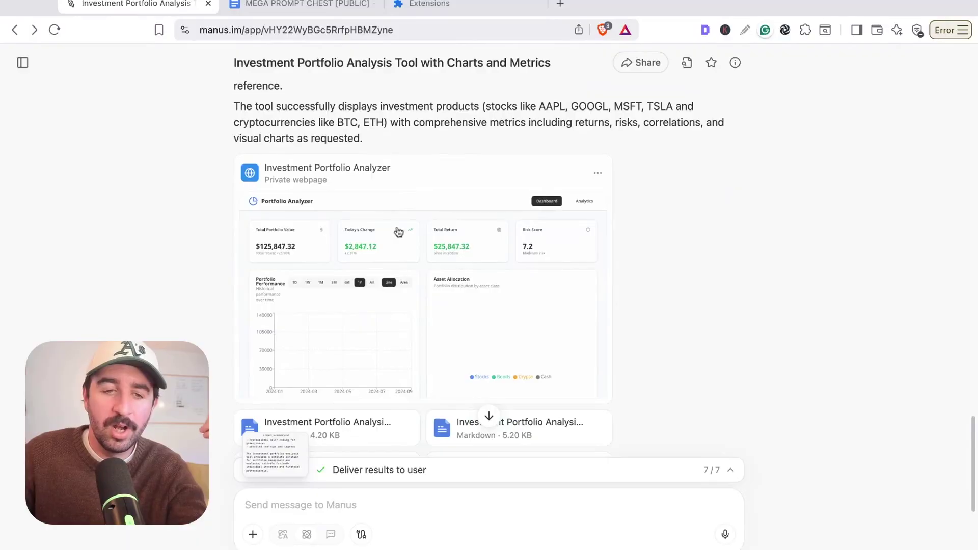
scroll(427, 355, "down", 4)
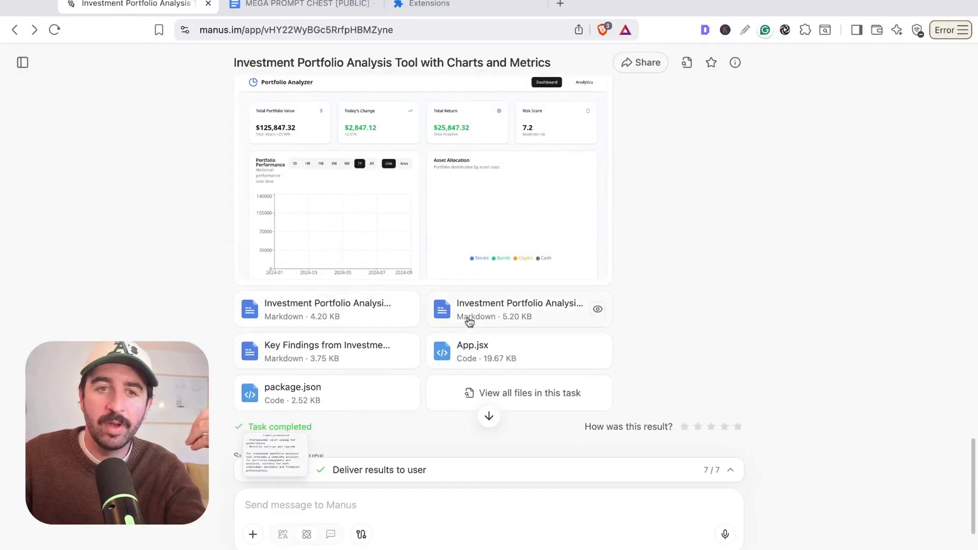
scroll(490, 317, "down", 1)
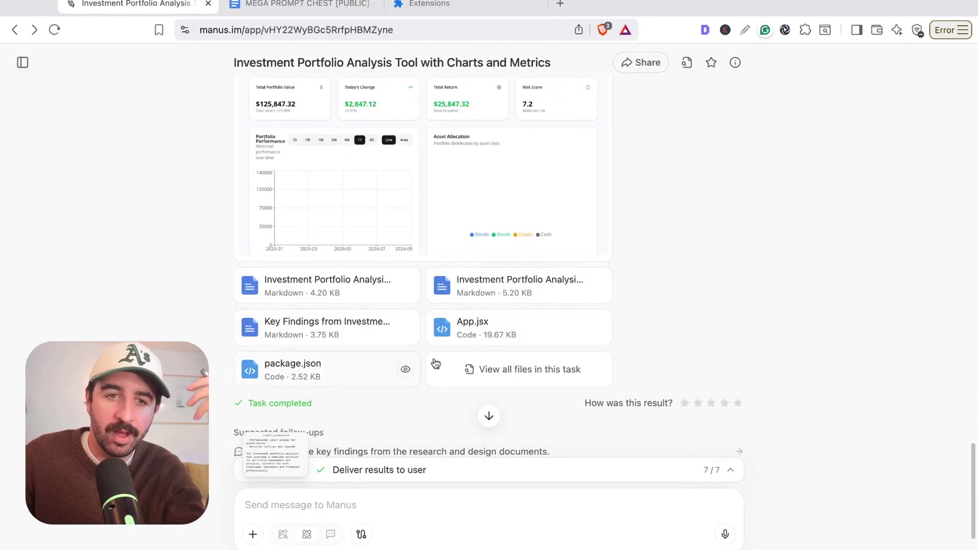
left_click(497, 370)
scroll(448, 356, "down", 2)
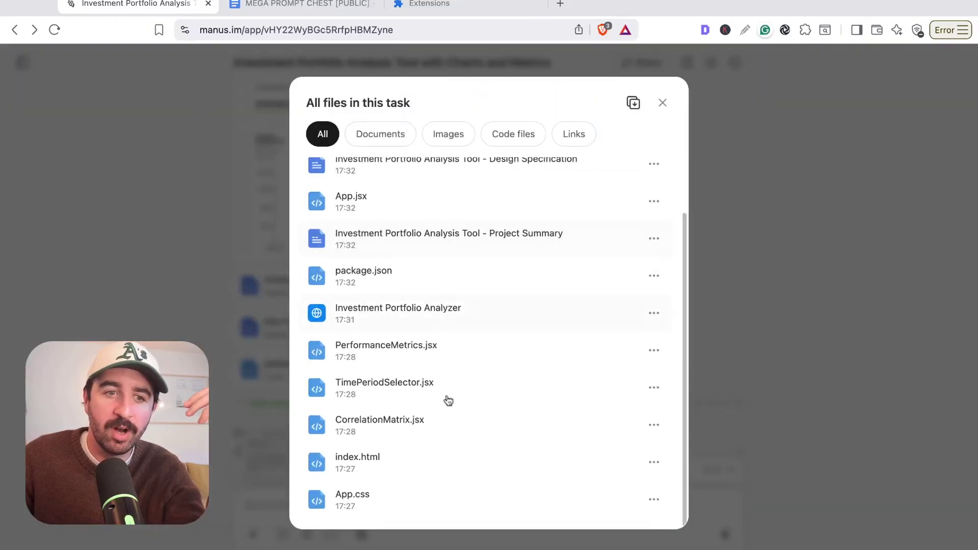
scroll(413, 331, "up", 2)
left_click(418, 197)
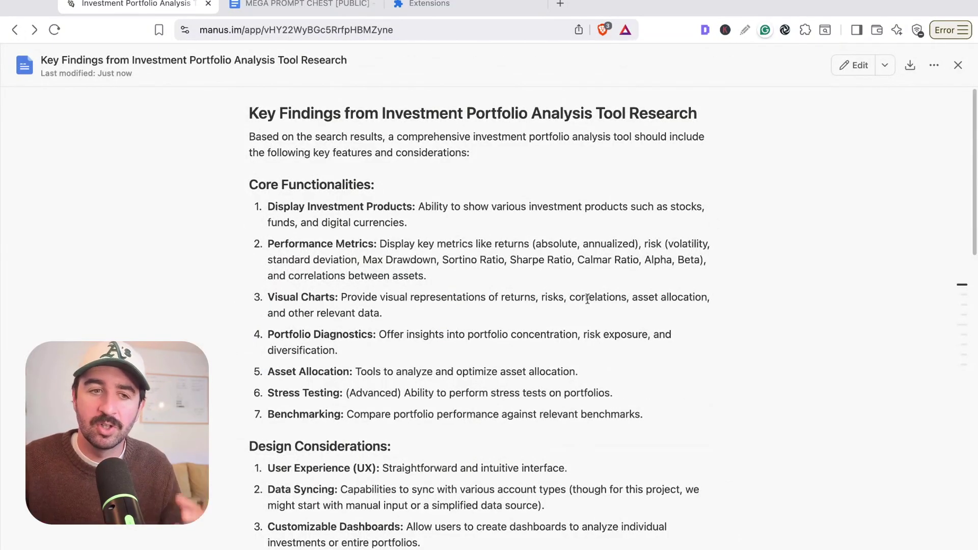
scroll(474, 360, "down", 15)
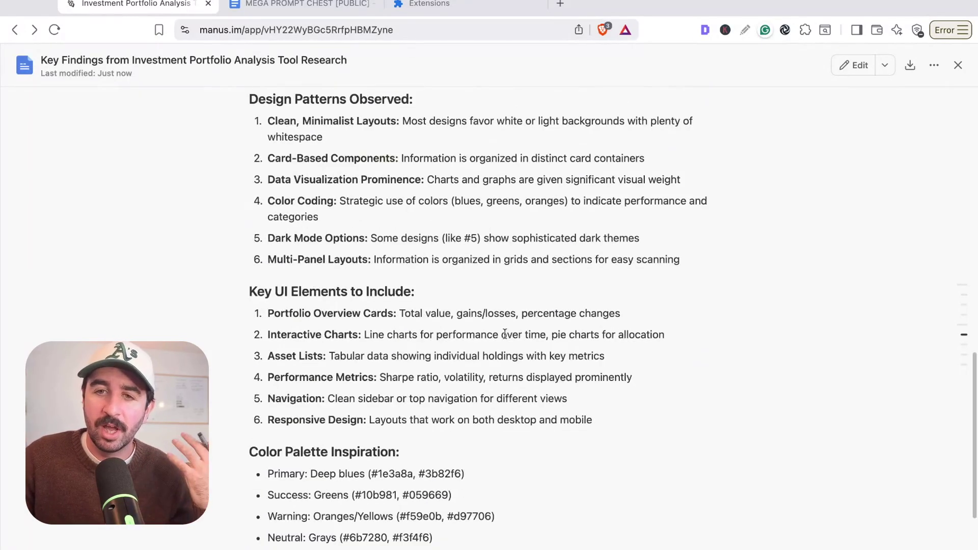
left_click(958, 67)
scroll(418, 304, "up", 4)
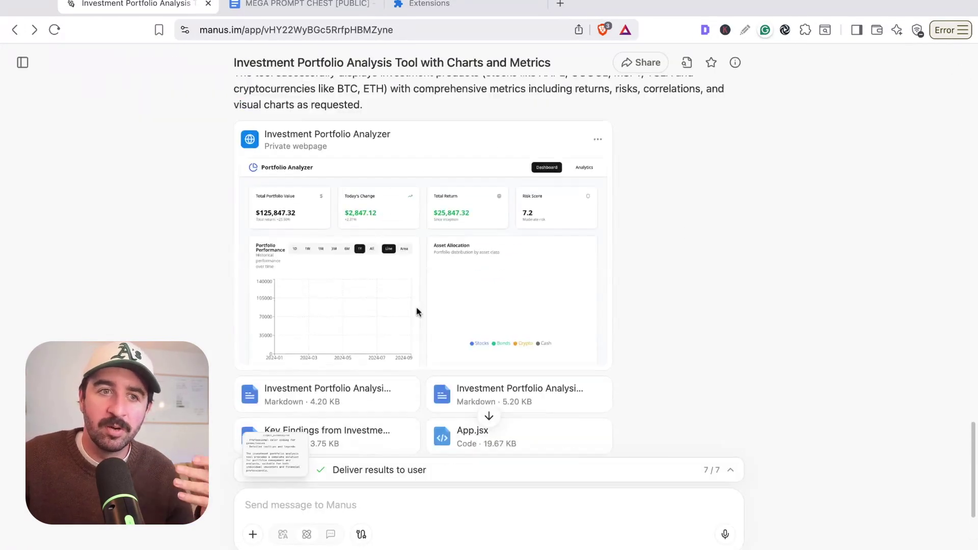
left_click(334, 192)
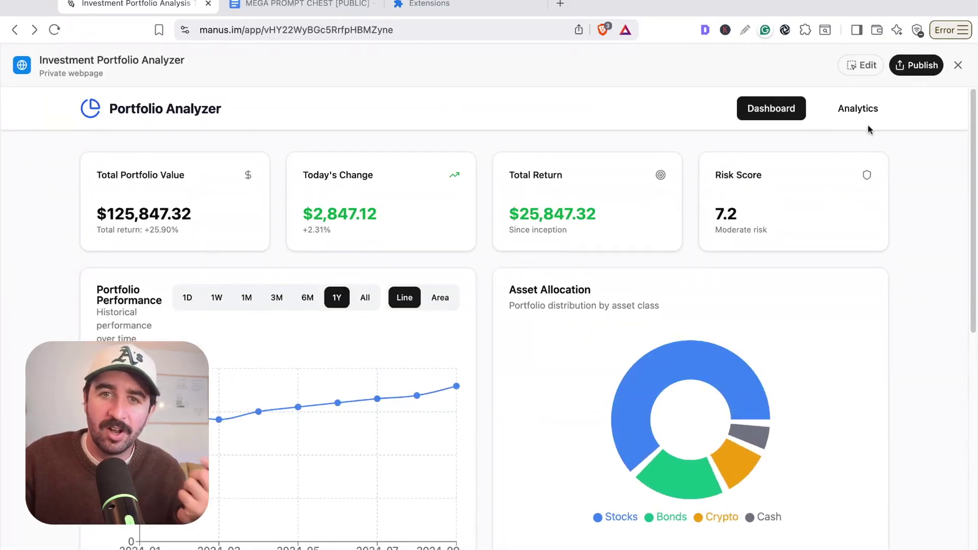
left_click(859, 107)
left_click(784, 115)
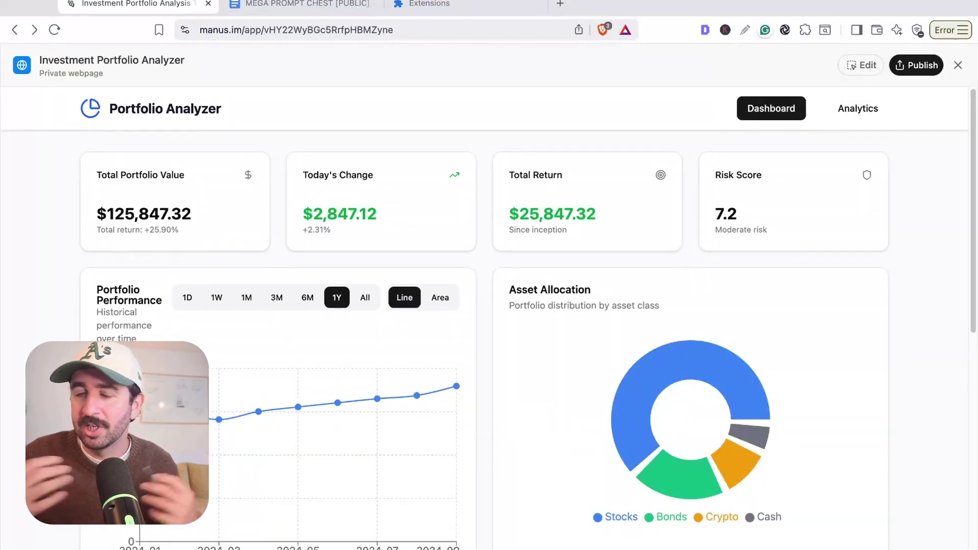
left_click_drag(109, 218, 217, 210)
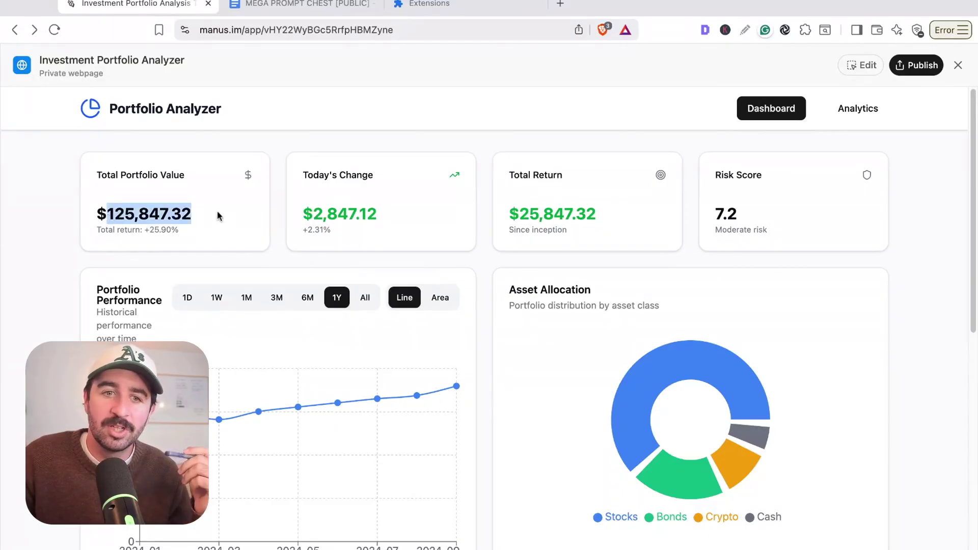
scroll(332, 330, "down", 8)
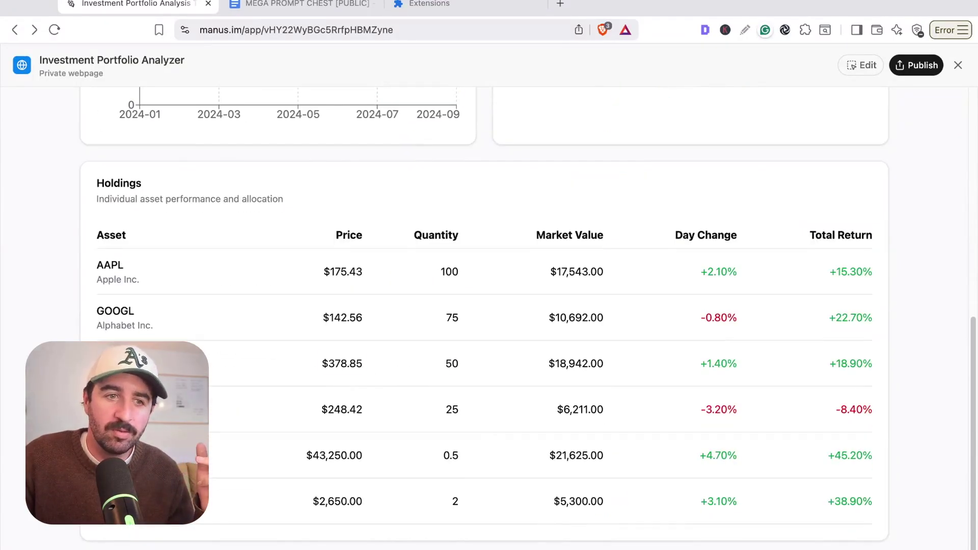
left_click_drag(214, 363, 876, 426)
scroll(754, 415, "up", 10)
mouse_move(642, 475)
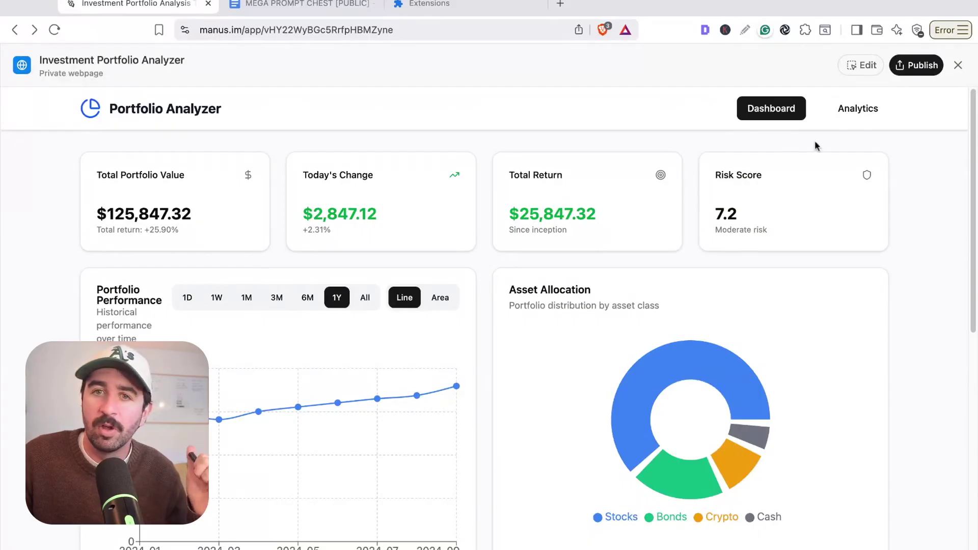
left_click(847, 110)
scroll(510, 231, "down", 3)
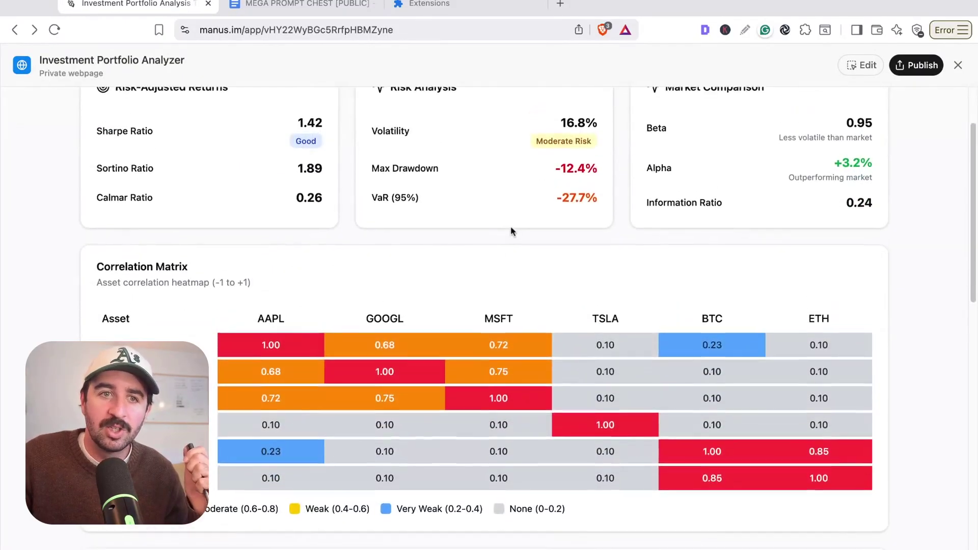
scroll(512, 232, "up", 3)
left_click_drag(459, 222, 689, 190)
left_click(697, 214)
left_click_drag(857, 267, 710, 248)
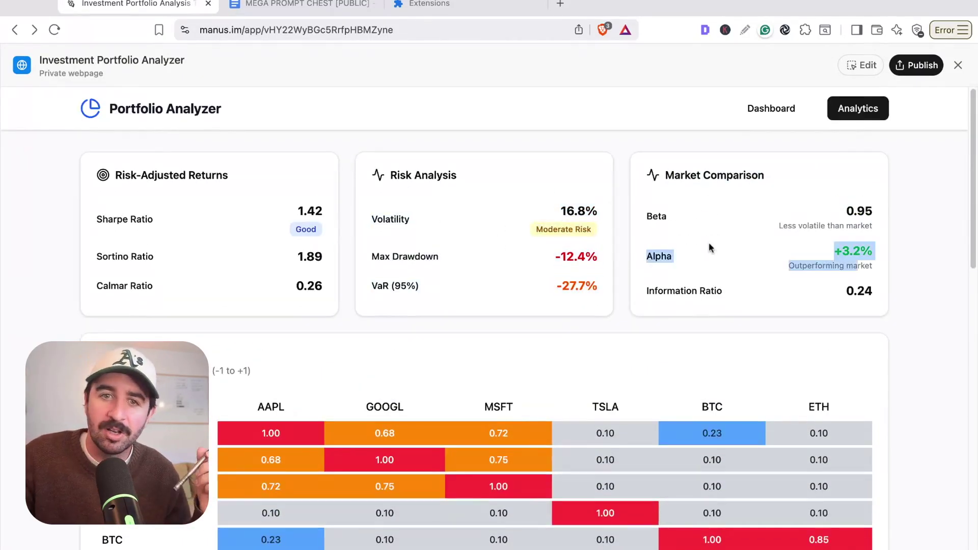
scroll(794, 274, "down", 3)
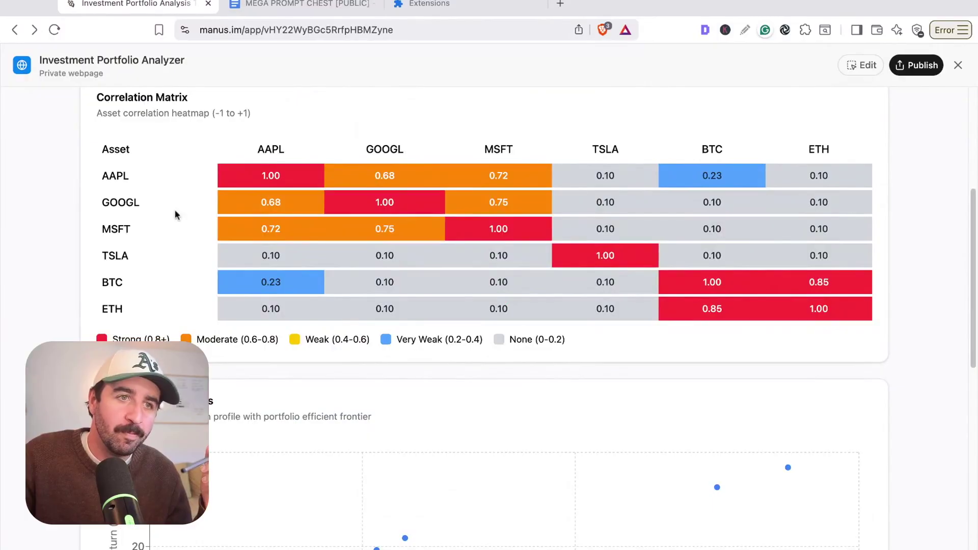
scroll(260, 277, "down", 5)
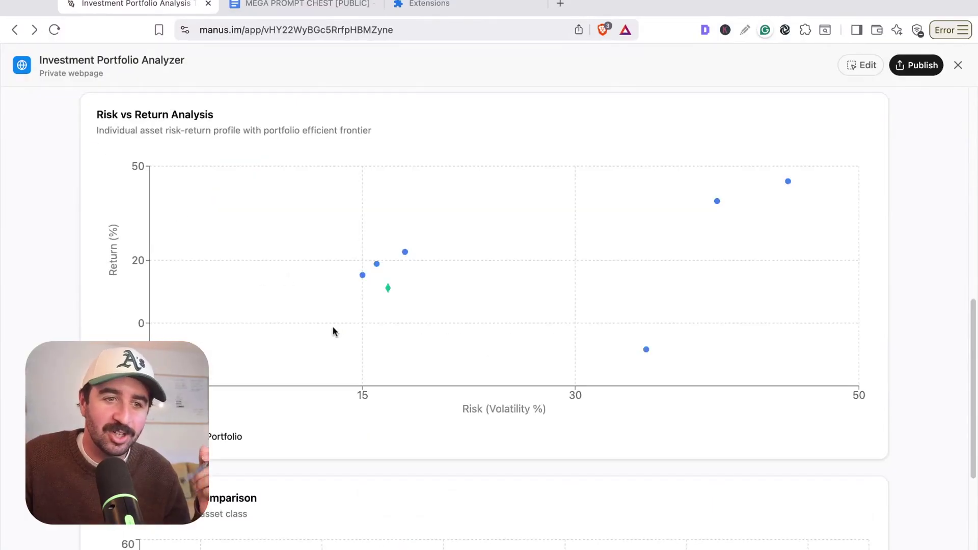
scroll(334, 331, "down", 4)
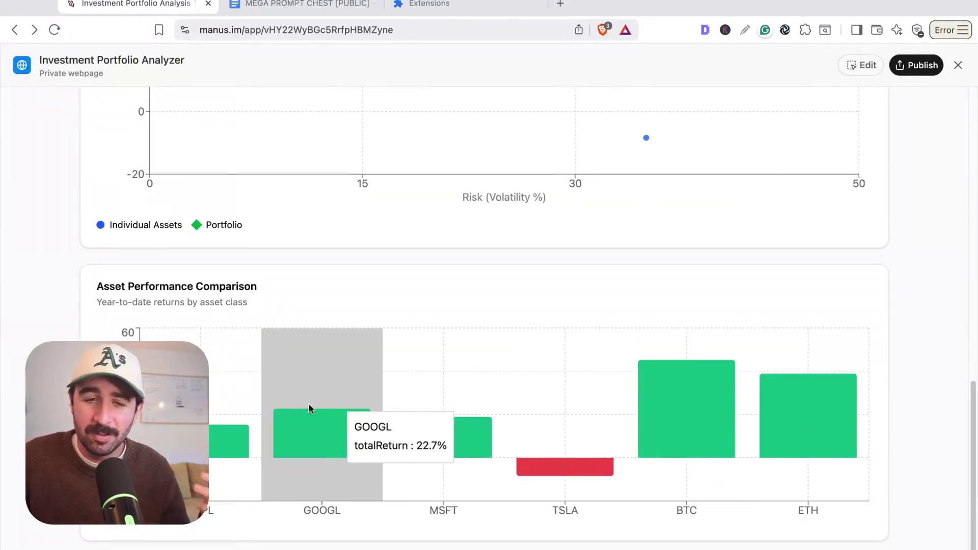
scroll(502, 307, "up", 2)
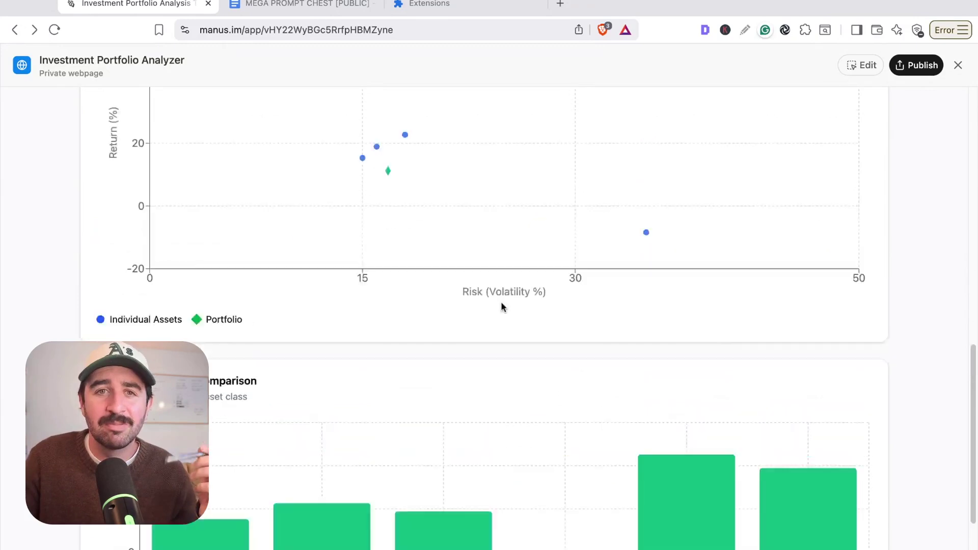
scroll(502, 307, "up", 10)
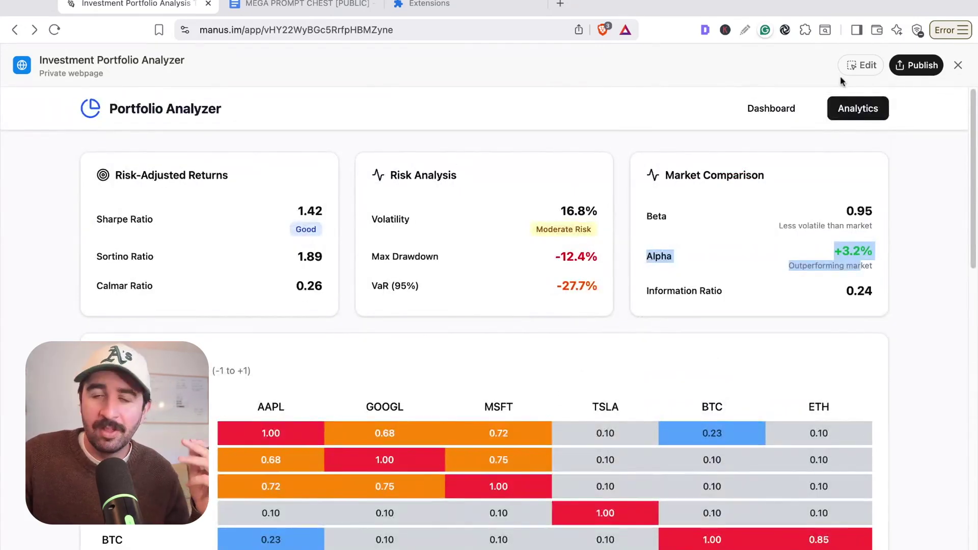
Step: Turn on dashboard editing, pick the Beta label, then dismiss the quick-change request box
left_click(862, 65)
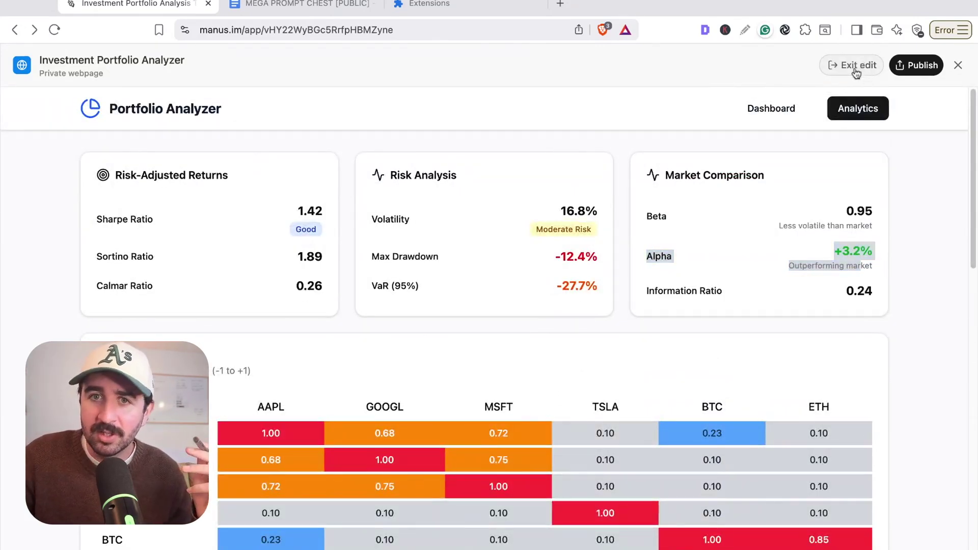
left_click(653, 216)
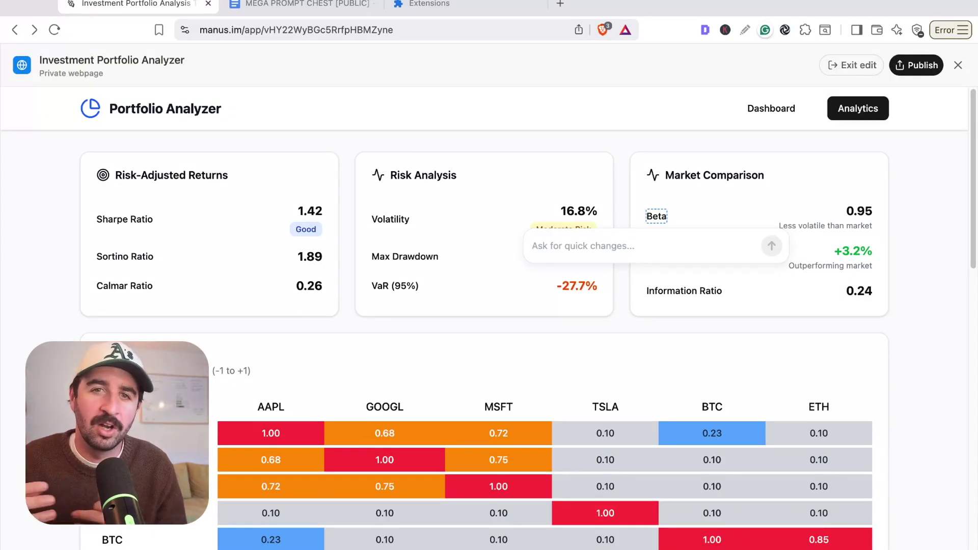
key("Escape")
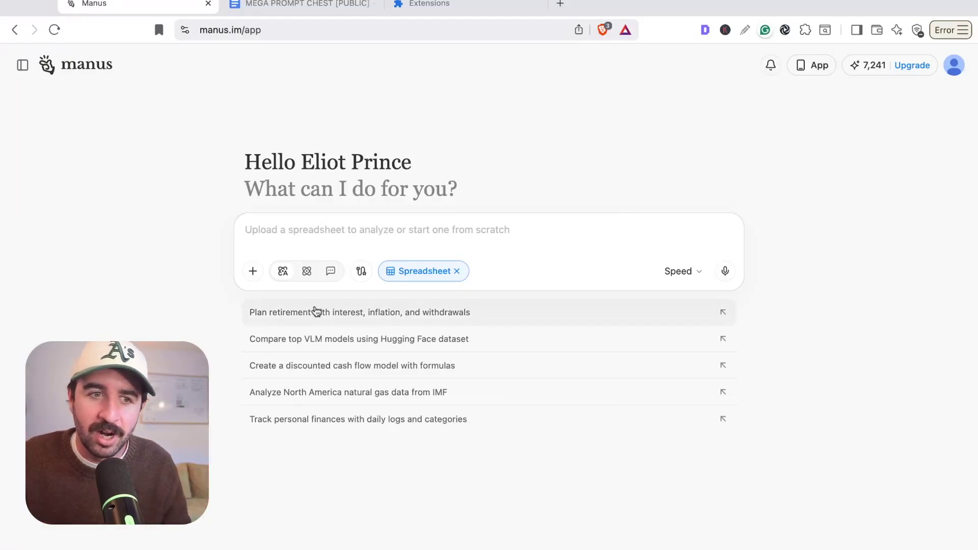
Step: Submit the 'Plan retirement with interest, inflation, and withdrawals' suggestion as a new task
left_click(314, 308)
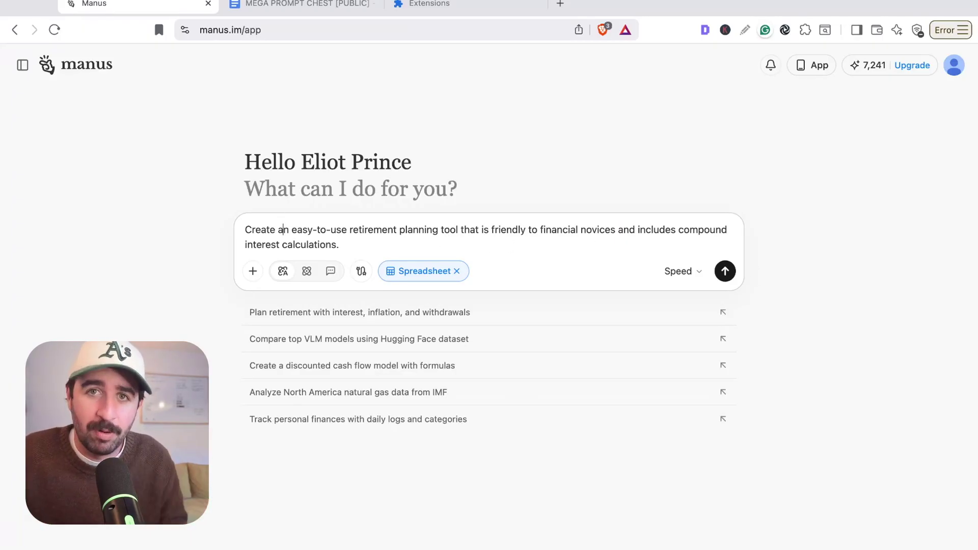
left_click(724, 271)
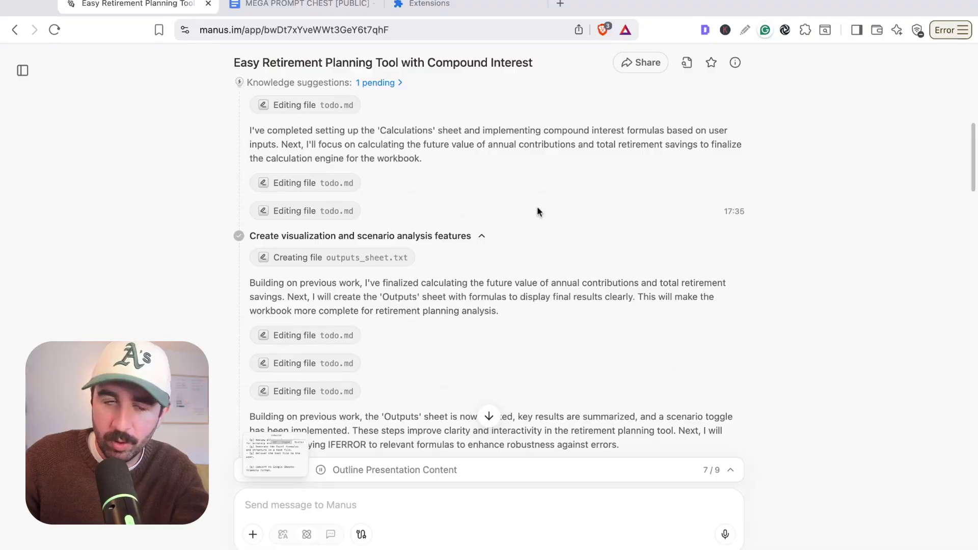
Step: Dock the task list and start a fresh task from the home page
scroll(300, 193, "up", 3)
mouse_move(18, 70)
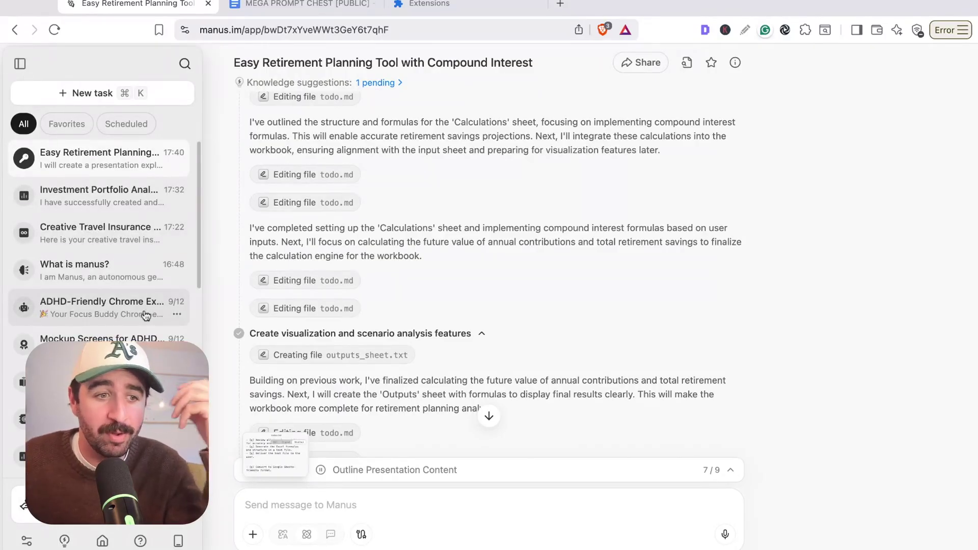
scroll(146, 316, "down", 5)
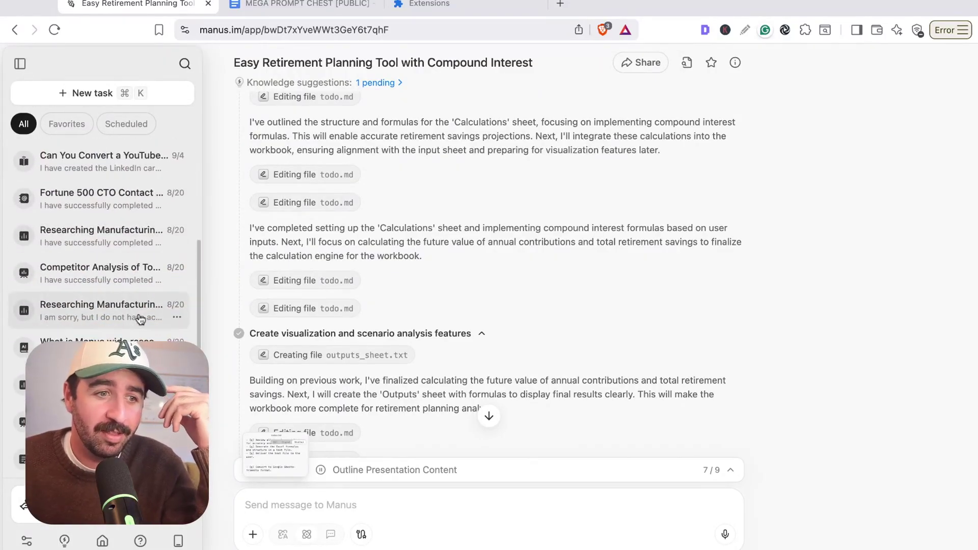
scroll(140, 319, "down", 5)
left_click(20, 64)
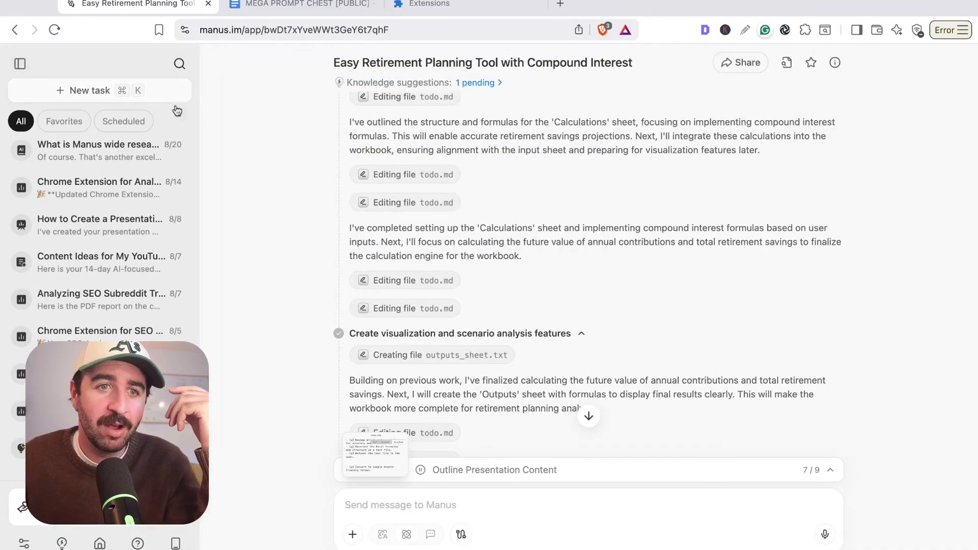
left_click(75, 91)
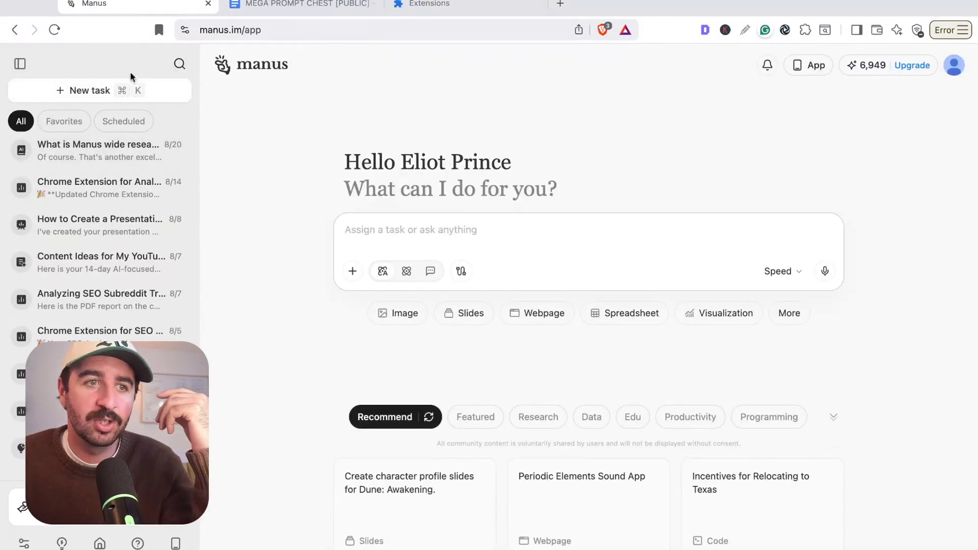
Step: Hide the task list and open the community Playbook from the More options
left_click(20, 64)
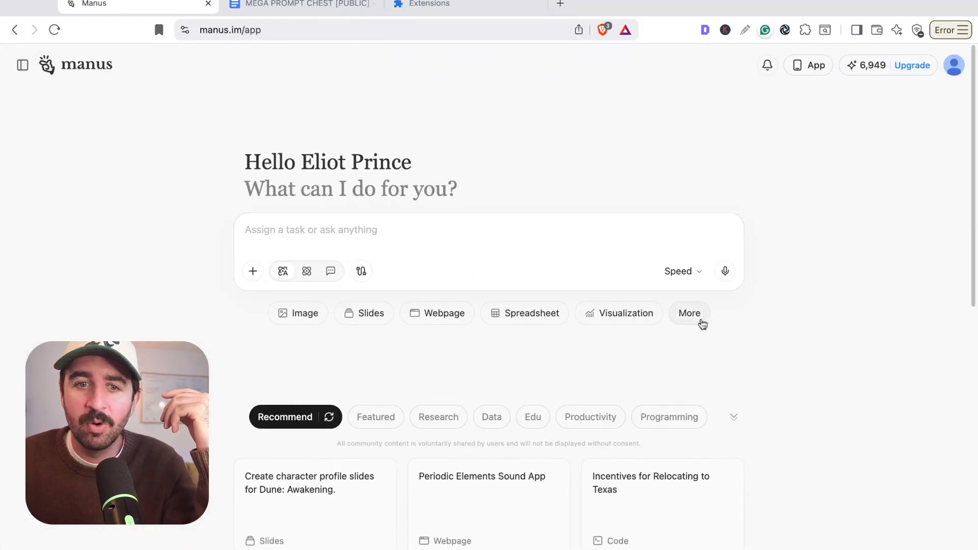
left_click(701, 321)
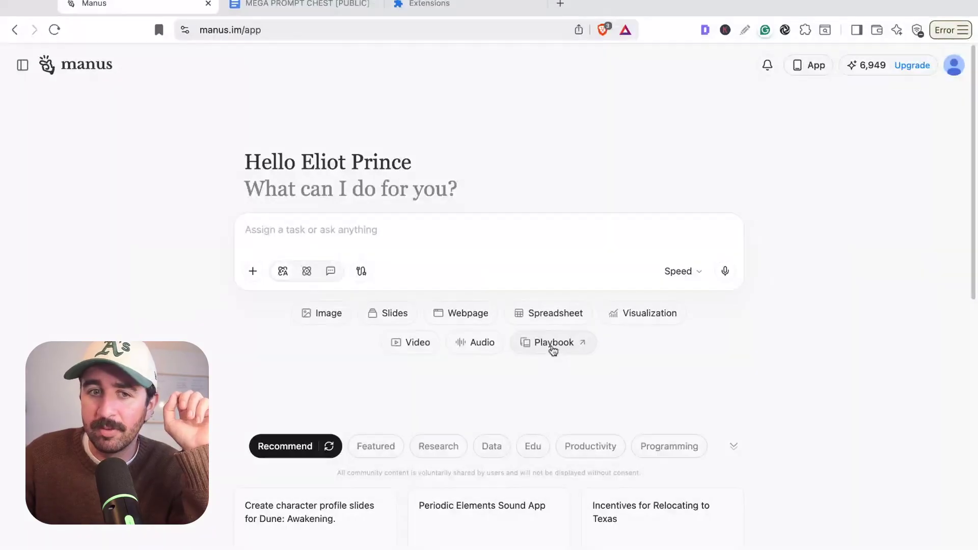
left_click(553, 344)
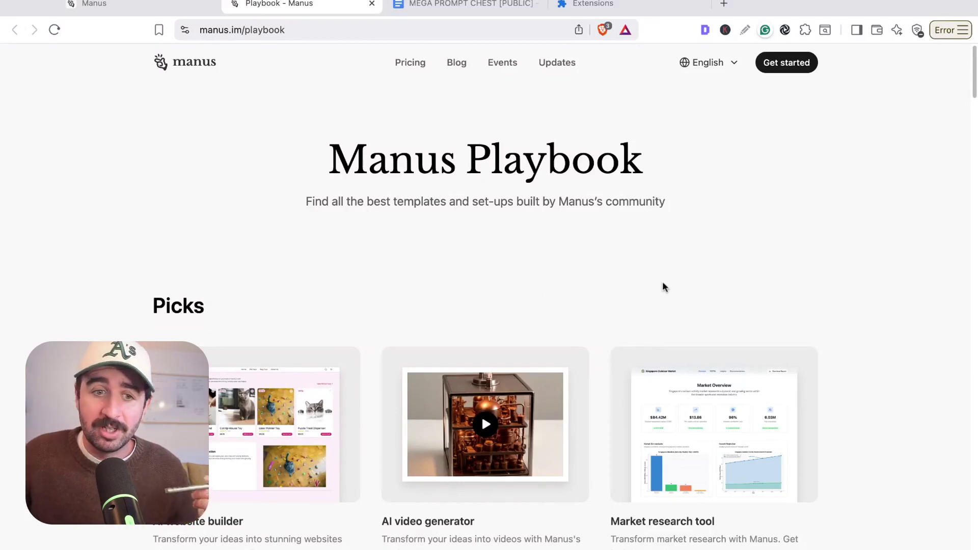
Step: Browse the Playbook template cards and open the Chrome extension builder template
scroll(662, 285, "down", 4)
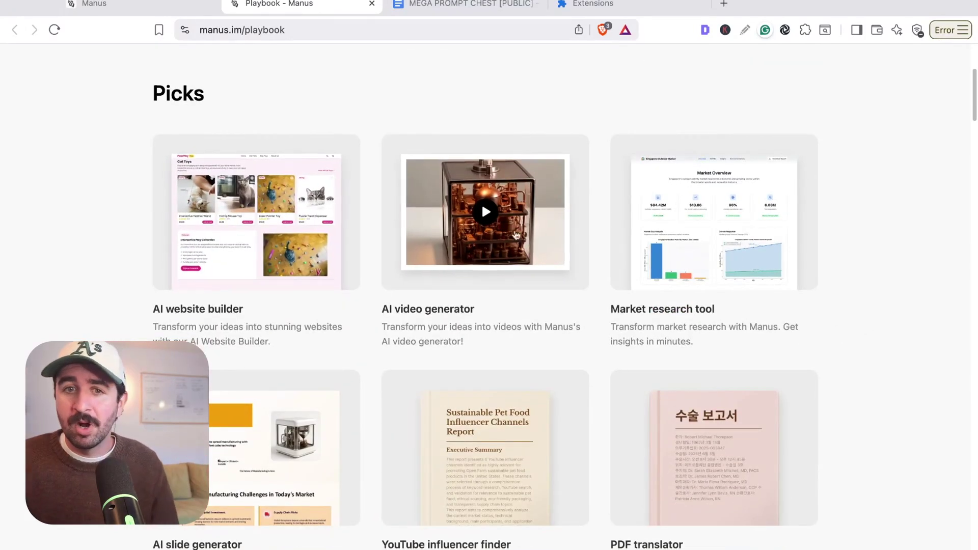
scroll(864, 302, "down", 2)
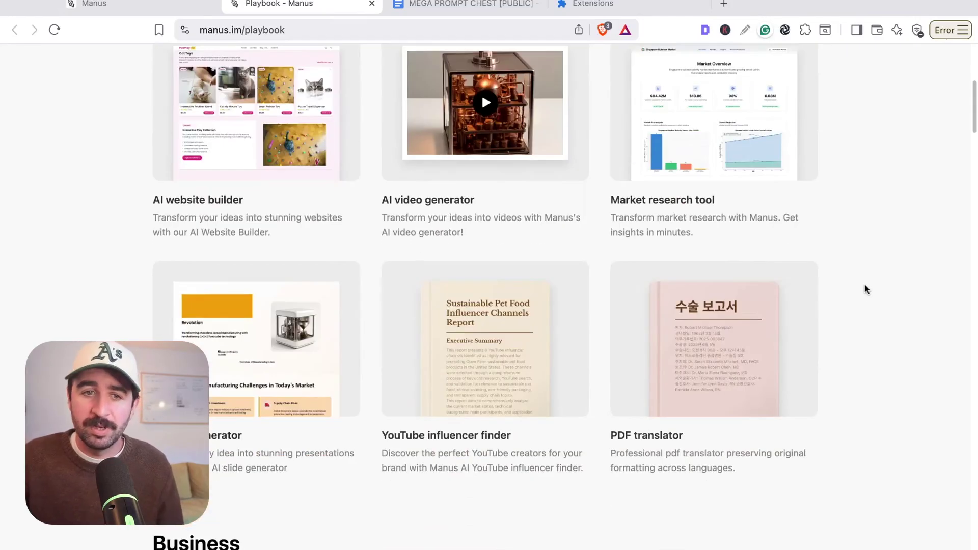
scroll(871, 292, "down", 4)
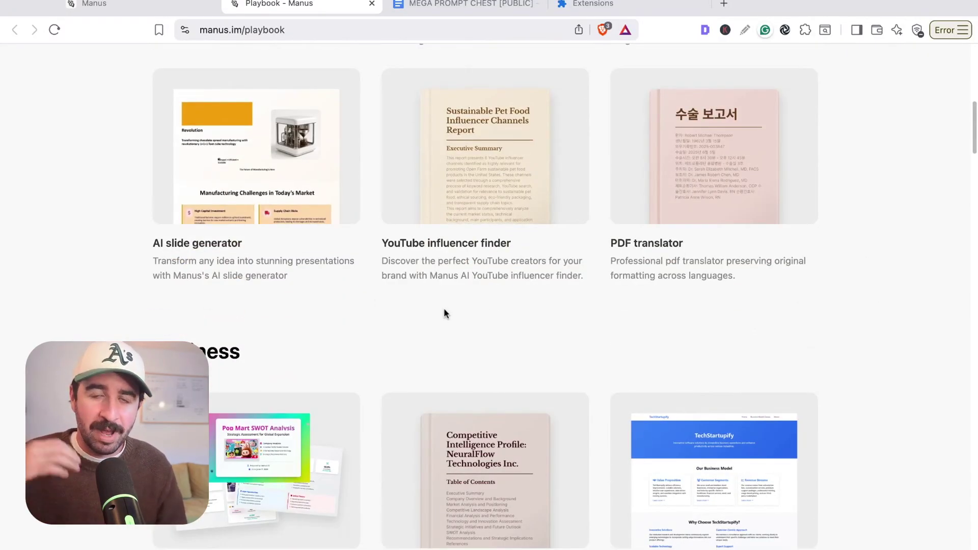
scroll(469, 290, "down", 10)
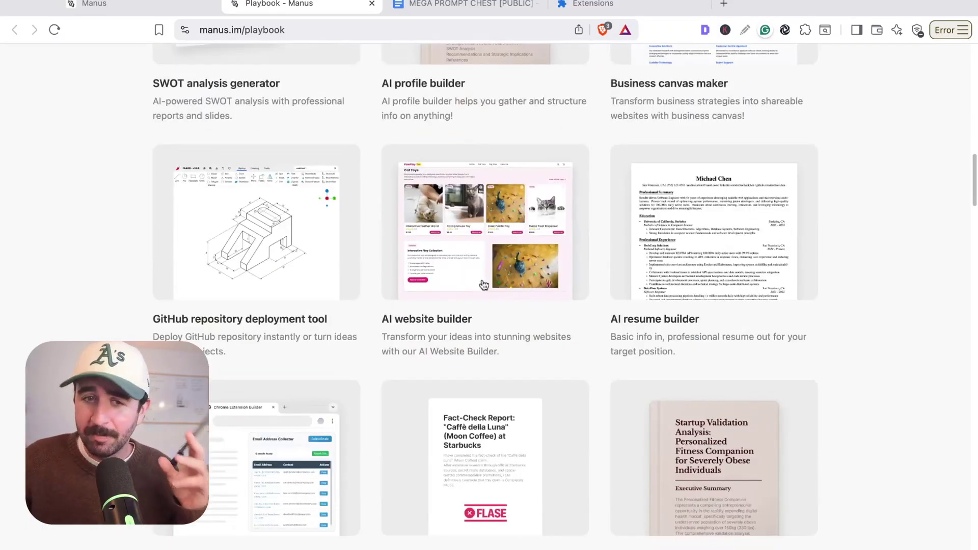
scroll(482, 283, "down", 2)
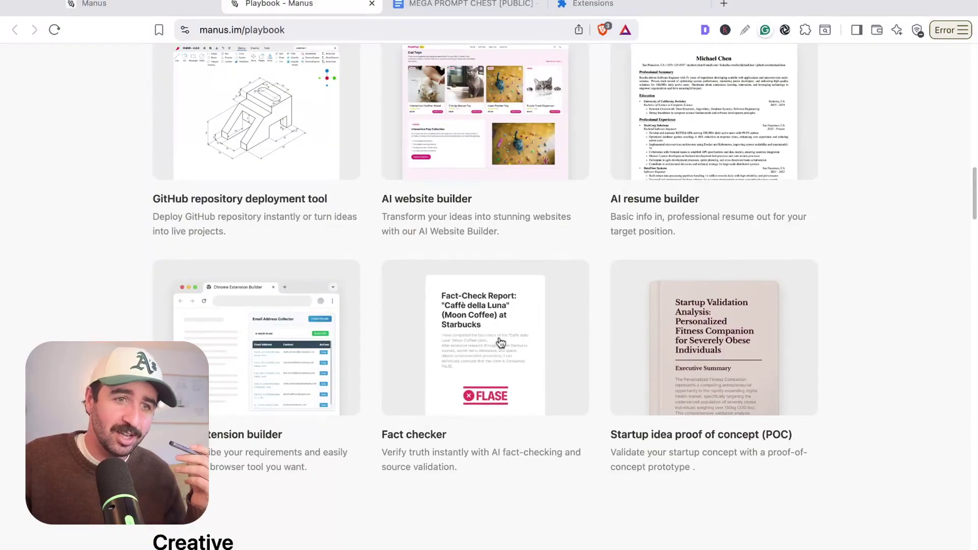
scroll(498, 343, "down", 5)
scroll(435, 273, "down", 5)
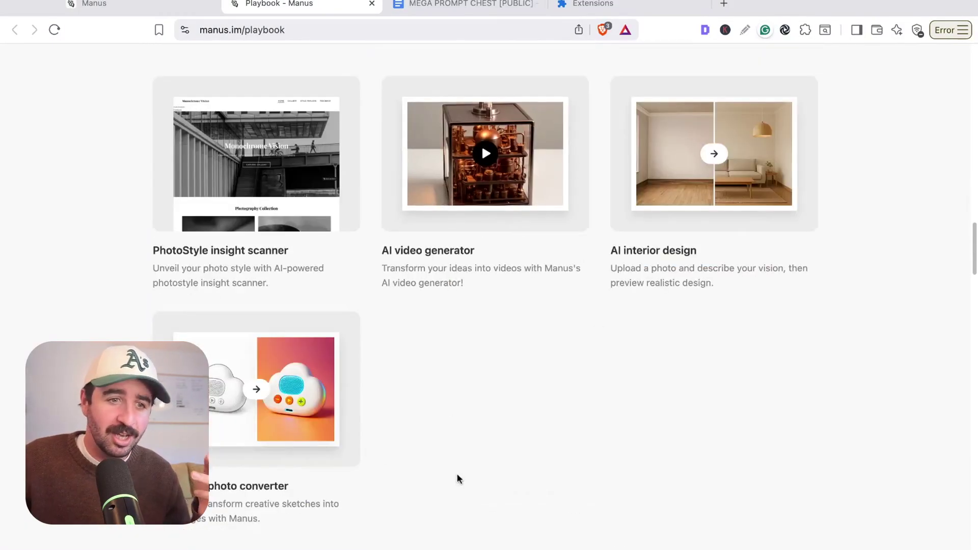
scroll(509, 397, "up", 10)
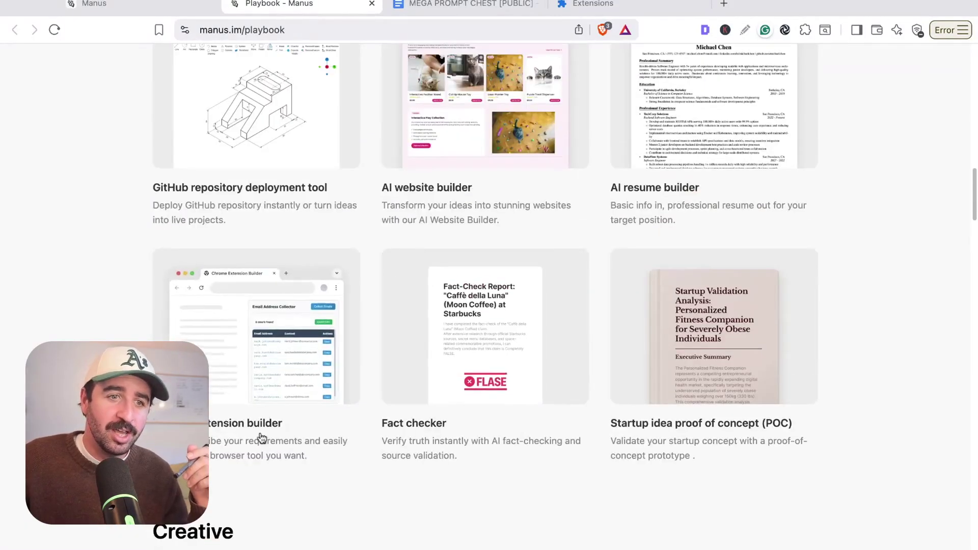
left_click(247, 408)
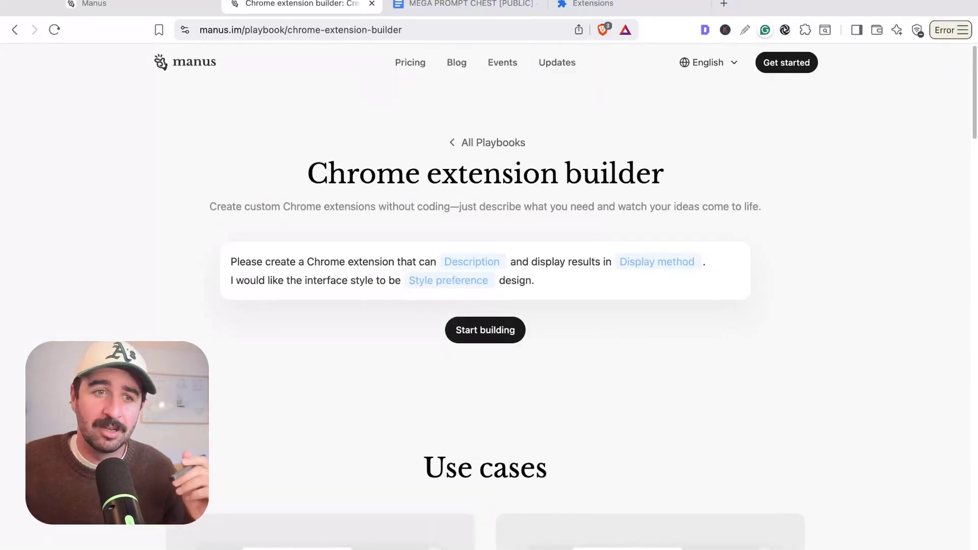
Step: Highlight the template's opening sentence and its interface-style sentence
left_click(239, 262)
key("alt+shift+Right")
key("alt+shift+Right")
key("alt+shift+Right")
key("alt+shift+Right")
key("alt+shift+Right")
key("alt+shift+Right")
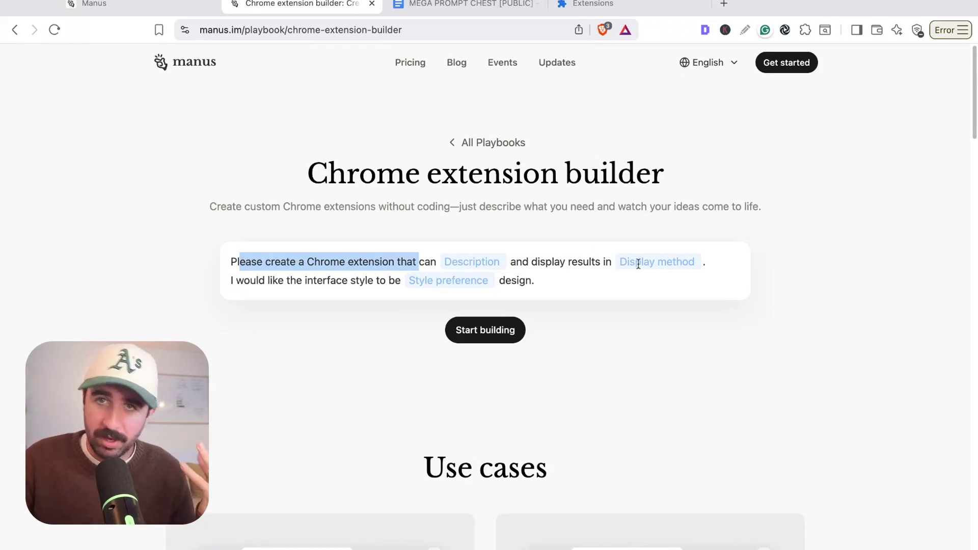
left_click_drag(247, 281, 400, 288)
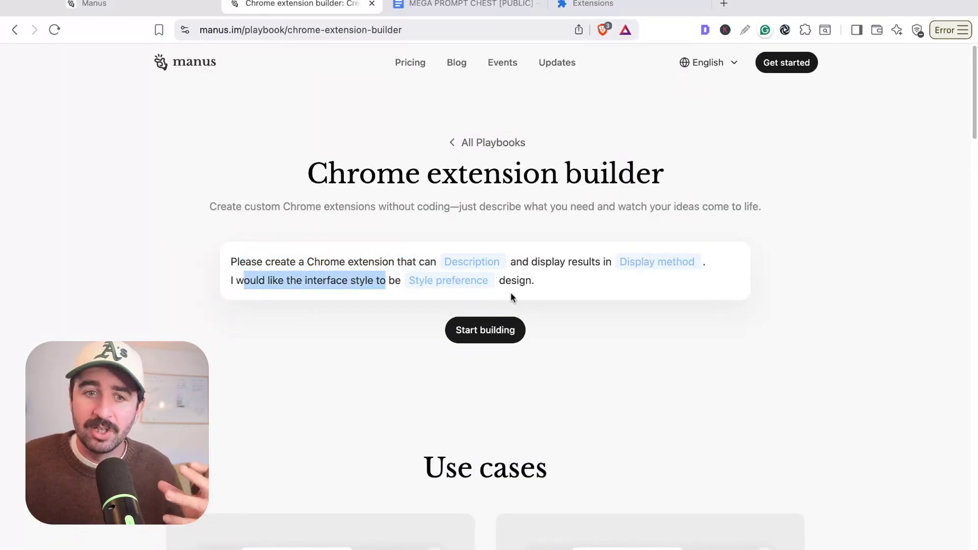
Step: Scroll the playbook page, then switch to the SEO extension chat
scroll(637, 305, "down", 6)
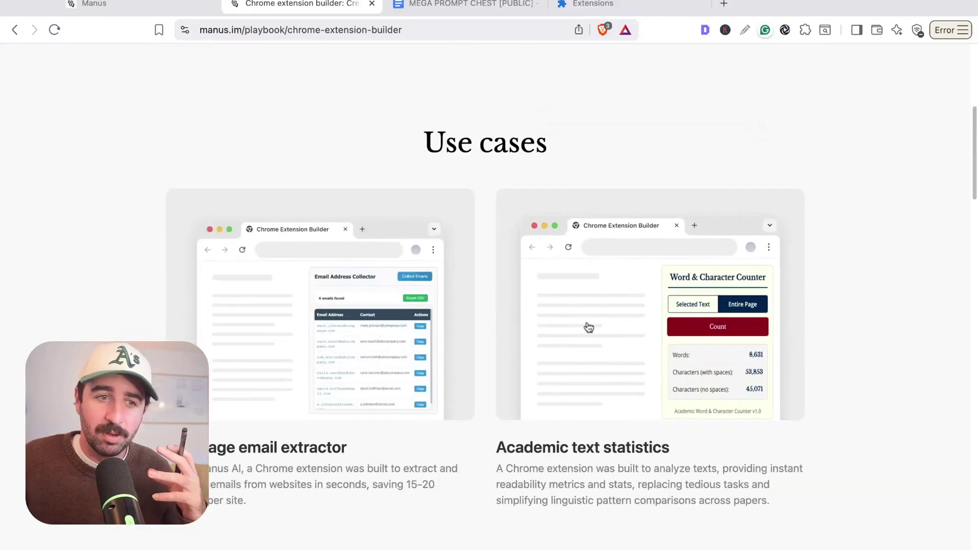
scroll(552, 364, "down", 7)
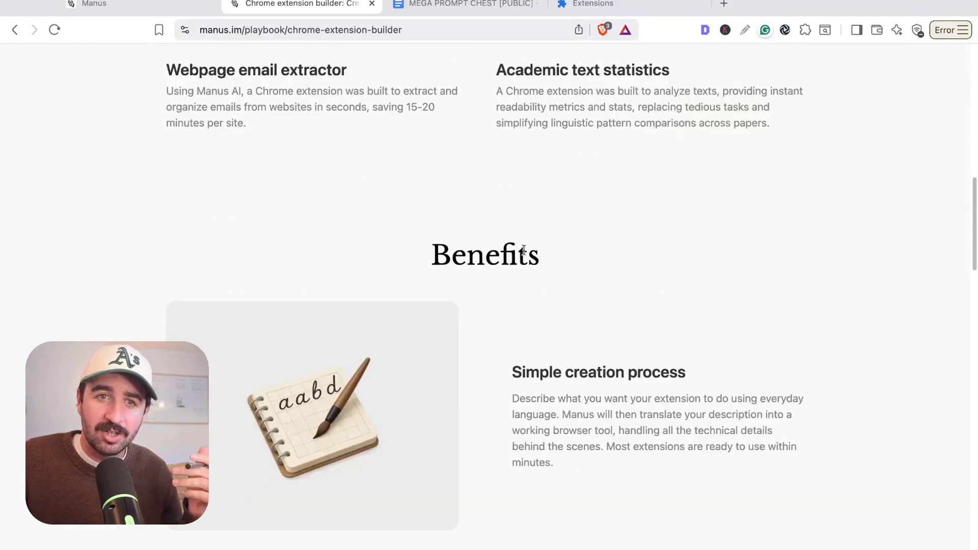
scroll(616, 377, "up", 14)
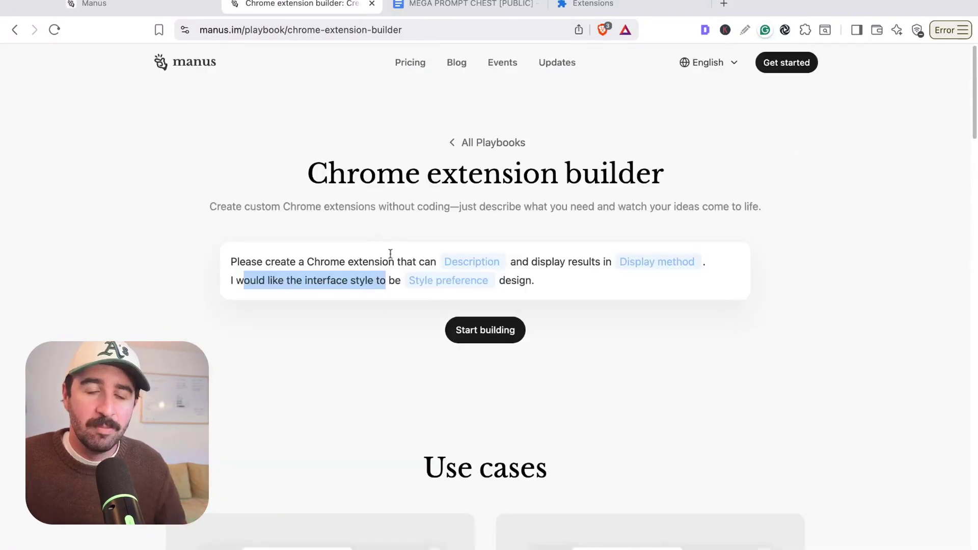
key("super+1")
Step: Highlight the SEO elements request and the modern techy design style in the original prompt
left_click(263, 143)
key("alt+shift+Right")
key("alt+shift+Right")
key("alt+shift+Right")
key("alt+shift+Right")
key("alt+shift+Right")
key("alt+shift+Right")
key("alt+shift+Right")
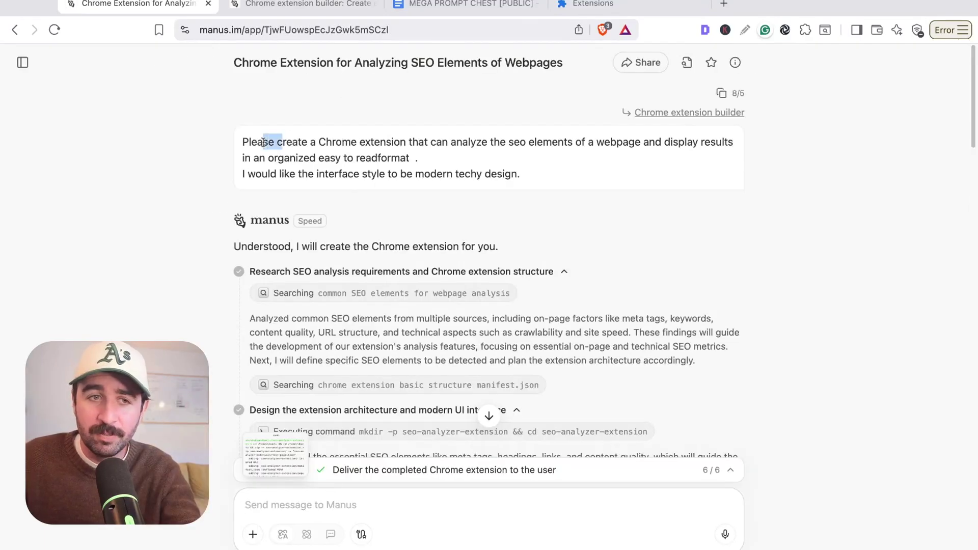
key("alt+shift+Right")
key("alt+shift+Right")
key("alt+shift+Right")
key("alt+shift+Right")
key("alt+shift+Right")
key("alt+shift+Right")
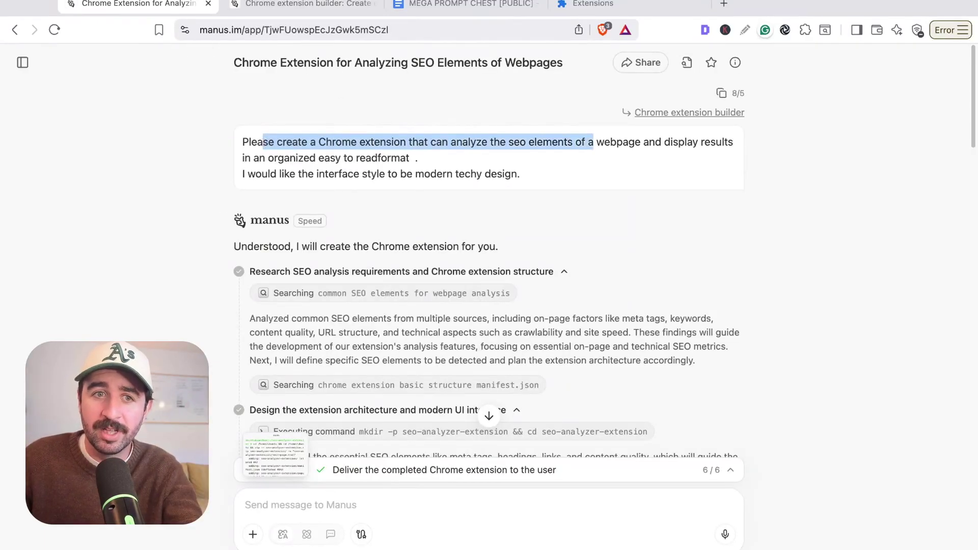
key("shift+Right")
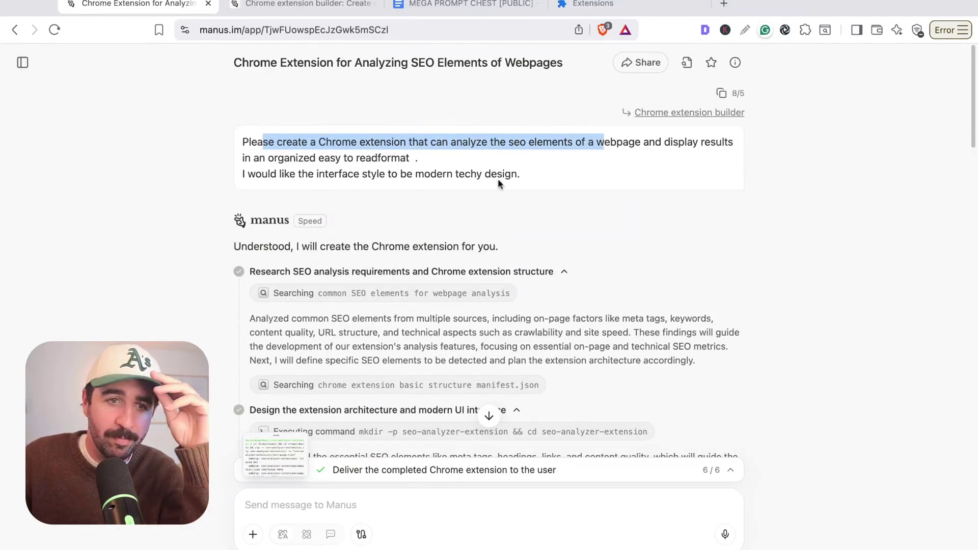
left_click_drag(386, 174, 550, 178)
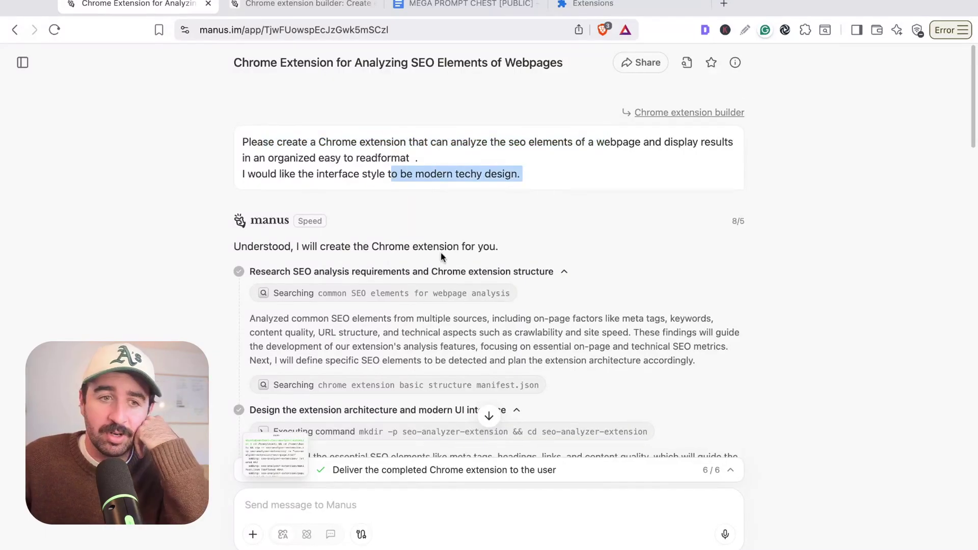
scroll(444, 255, "down", 10)
scroll(449, 265, "down", 15)
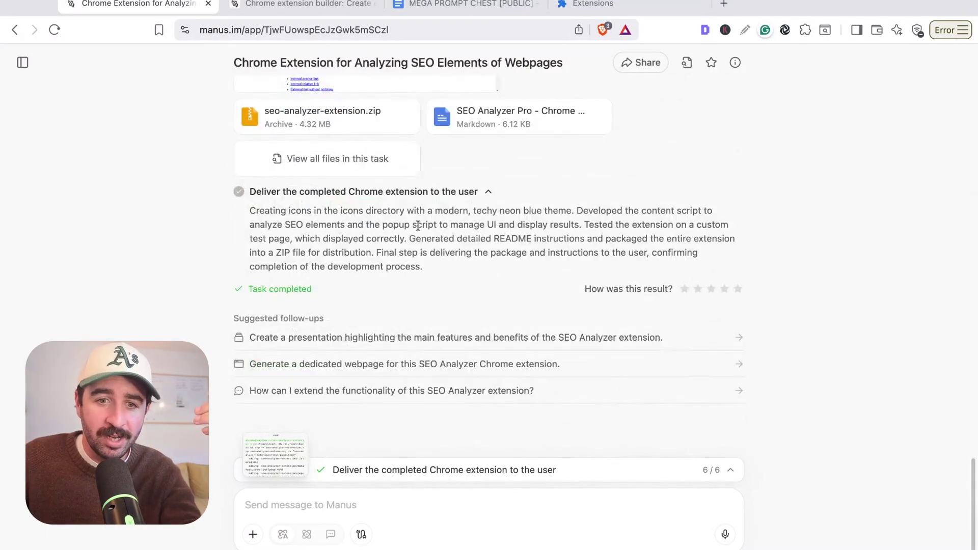
Step: Expand and collapse the progress panel, then review the SEO Analyzer Pro README feature list
left_click(523, 480)
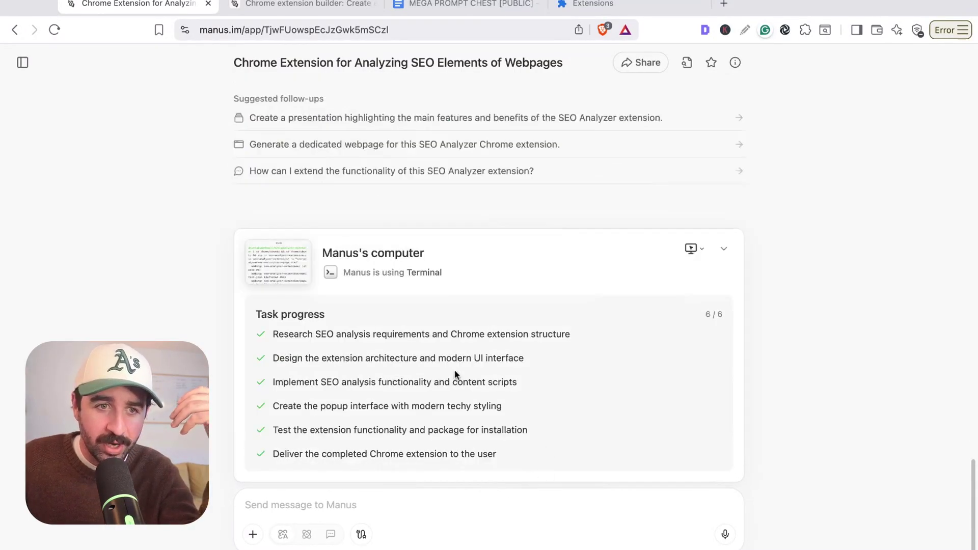
left_click(724, 252)
scroll(463, 257, "up", 3)
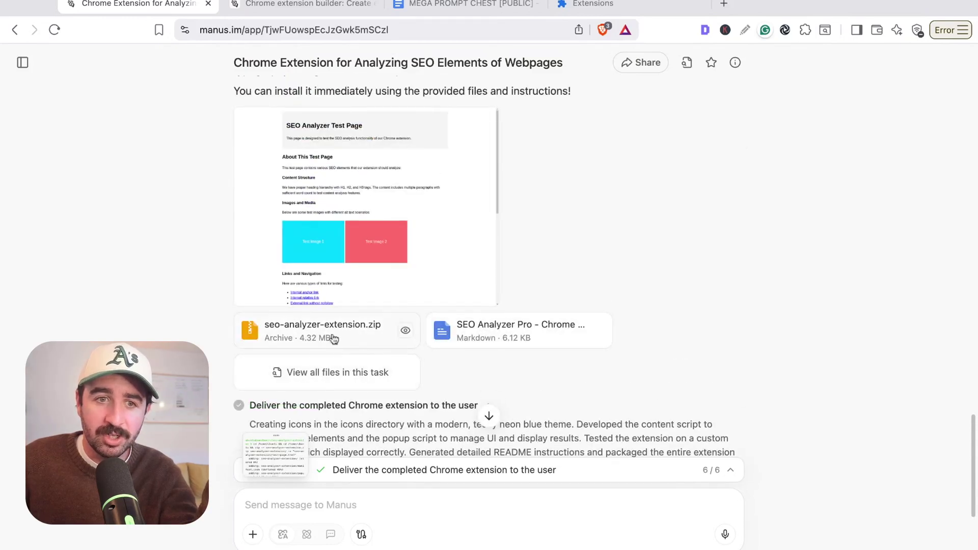
left_click(485, 341)
left_click_drag(356, 232, 371, 436)
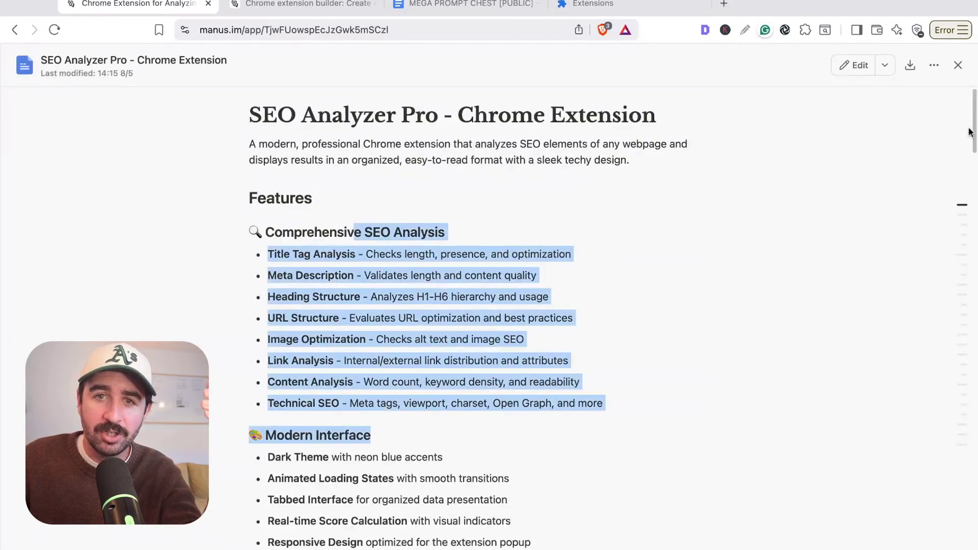
left_click(957, 64)
Step: Download seo-analyzer-extension.zip and move to the SEO consultant's website tab
left_click(318, 333)
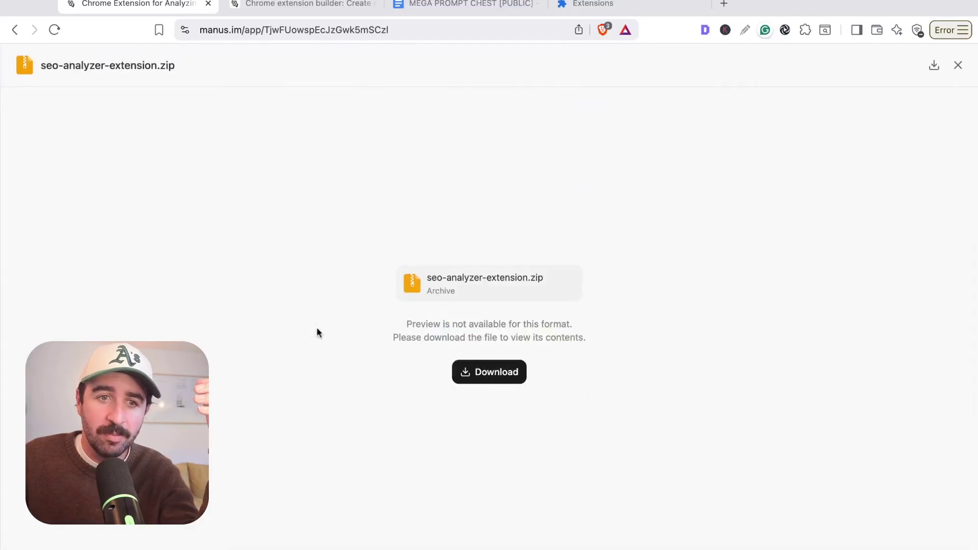
left_click(489, 381)
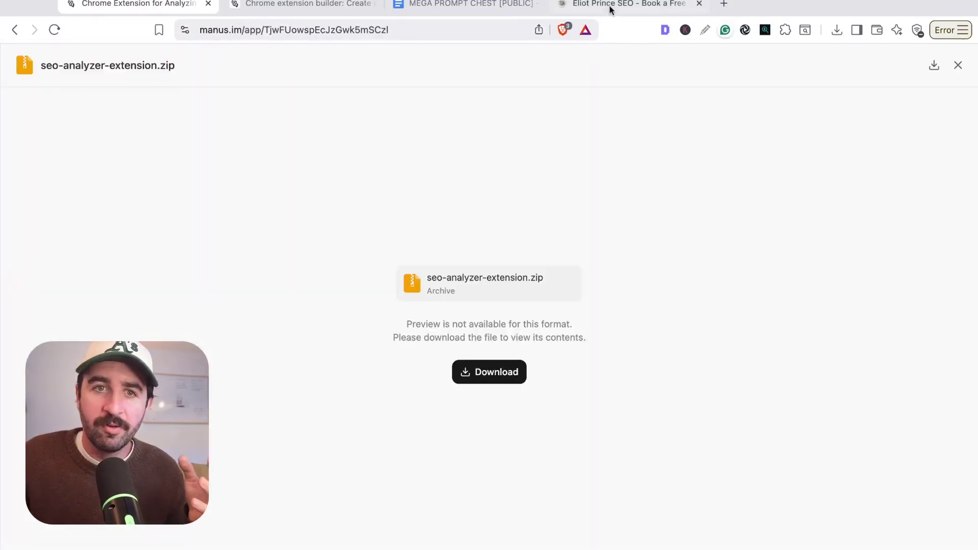
left_click(611, 9)
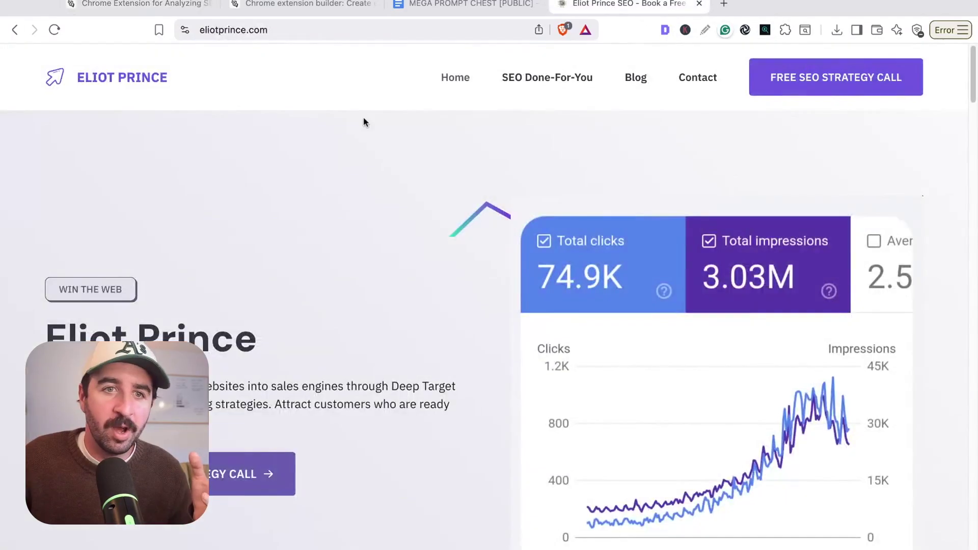
Step: Open the SEO consultant services page and run the SEO Analyzer extension on it
left_click(518, 76)
scroll(338, 223, "down", 15)
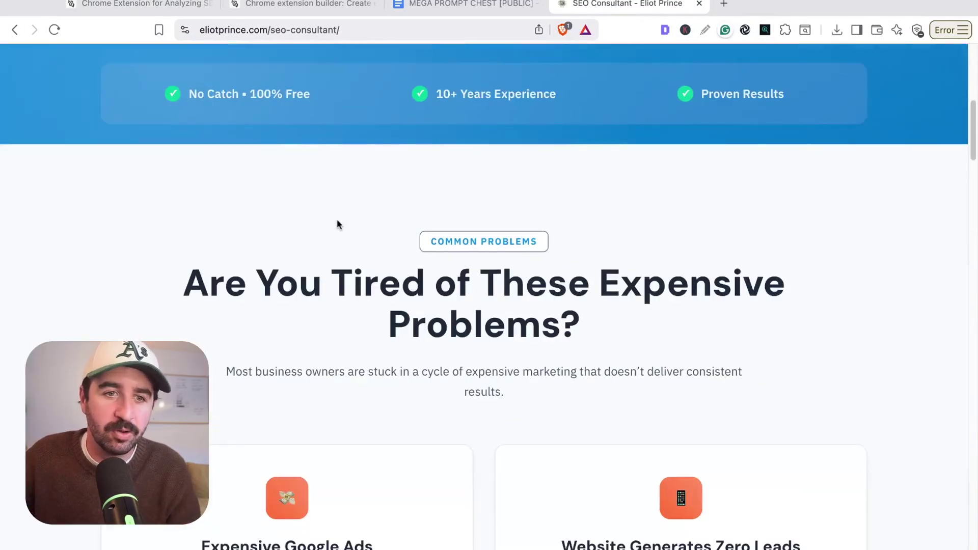
scroll(520, 238, "up", 15)
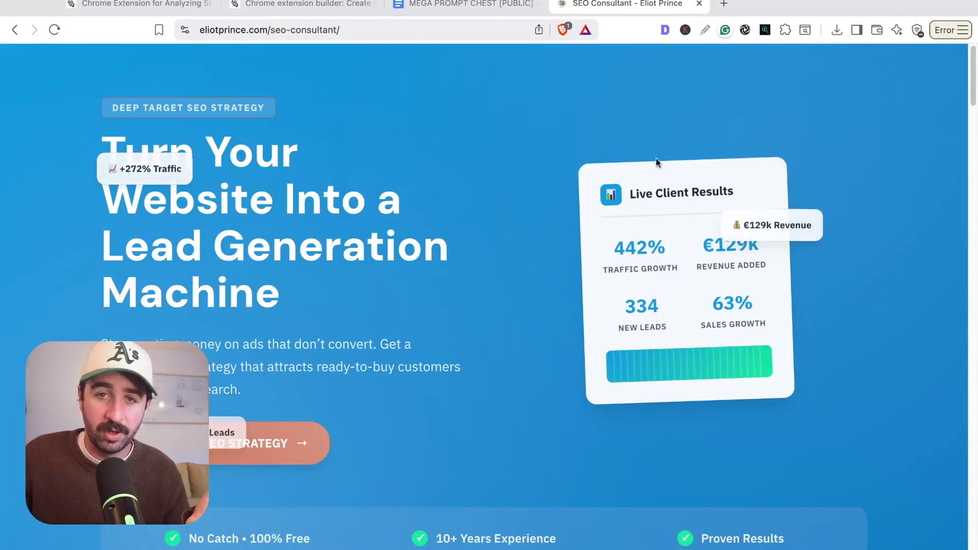
left_click(765, 32)
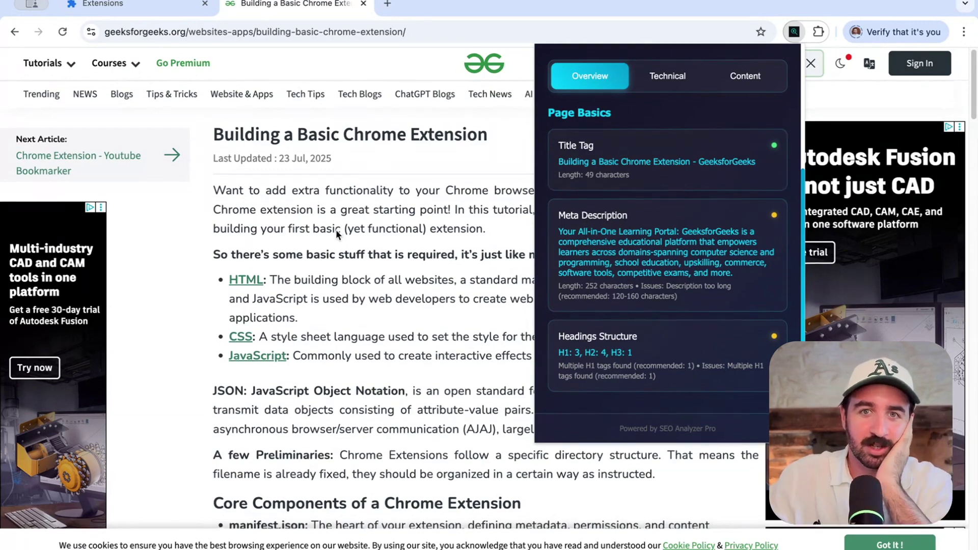
Step: Review the Overview results, highlighting the title tag length and the multiple-H1 issue
scroll(335, 229, "down", 10)
scroll(329, 284, "down", 20)
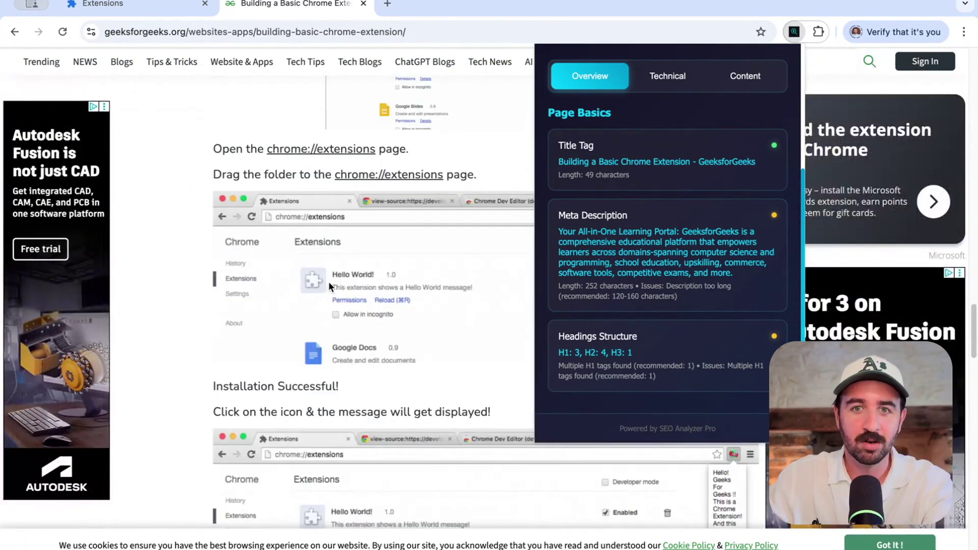
scroll(329, 283, "down", 10)
scroll(328, 282, "up", 20)
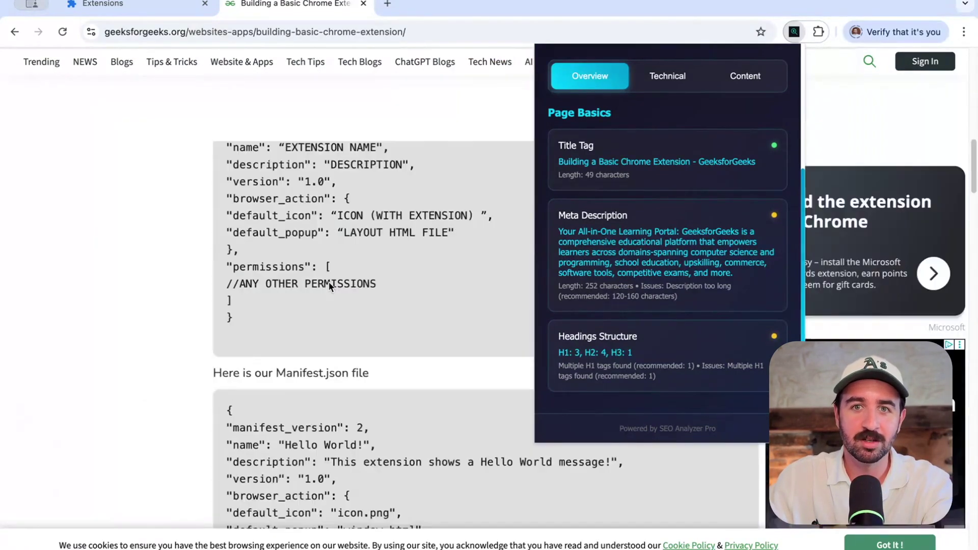
left_click_drag(573, 162, 631, 194)
left_click_drag(578, 232, 639, 361)
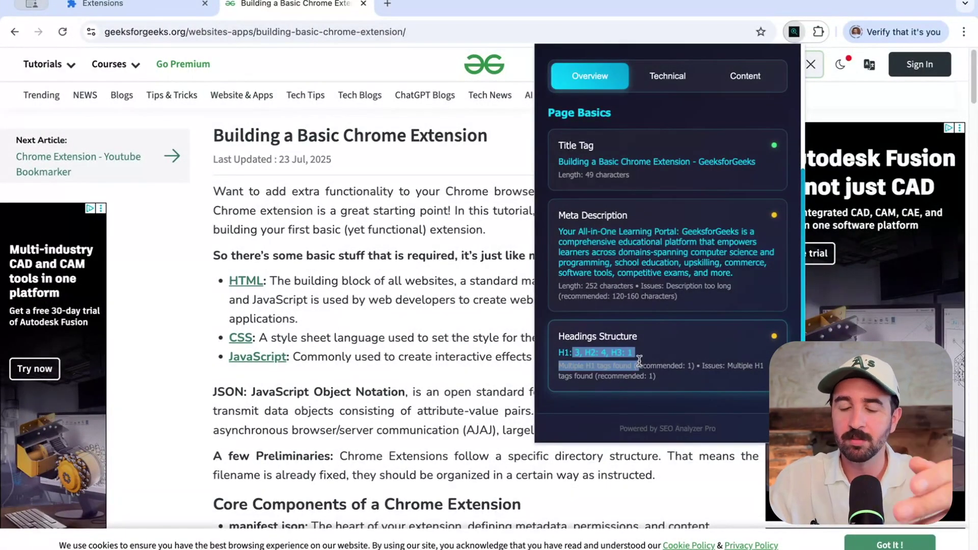
Step: Check the Technical and Content analysis results of the extension
left_click(672, 84)
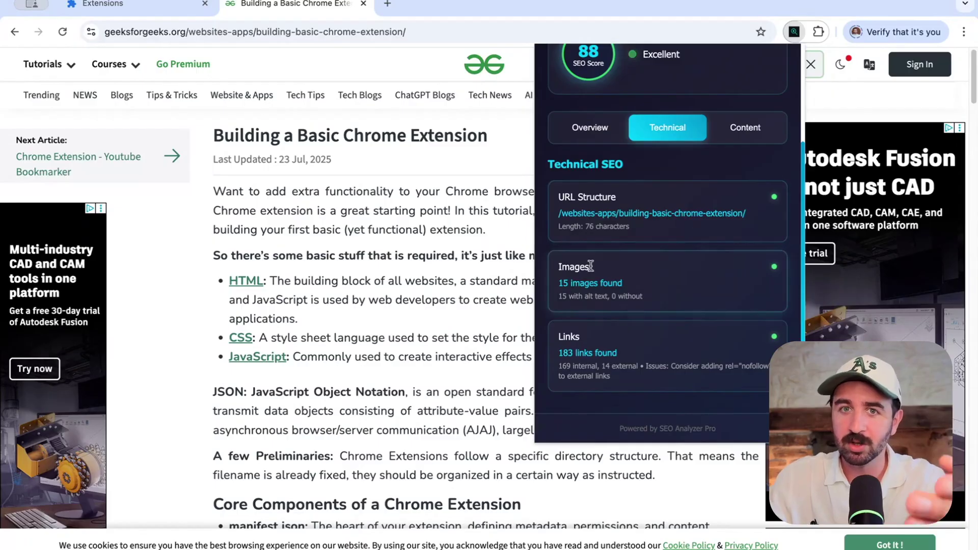
left_click(763, 128)
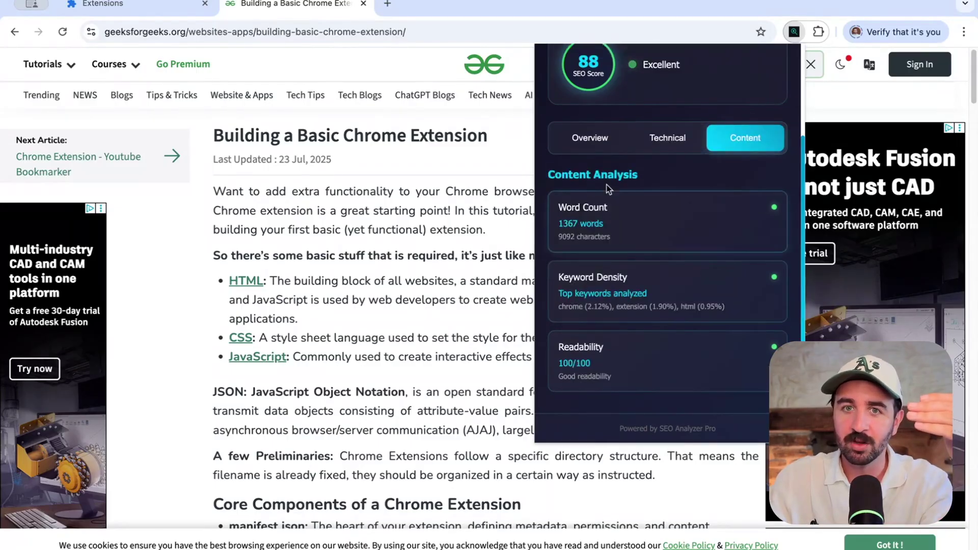
scroll(638, 301, "up", 3)
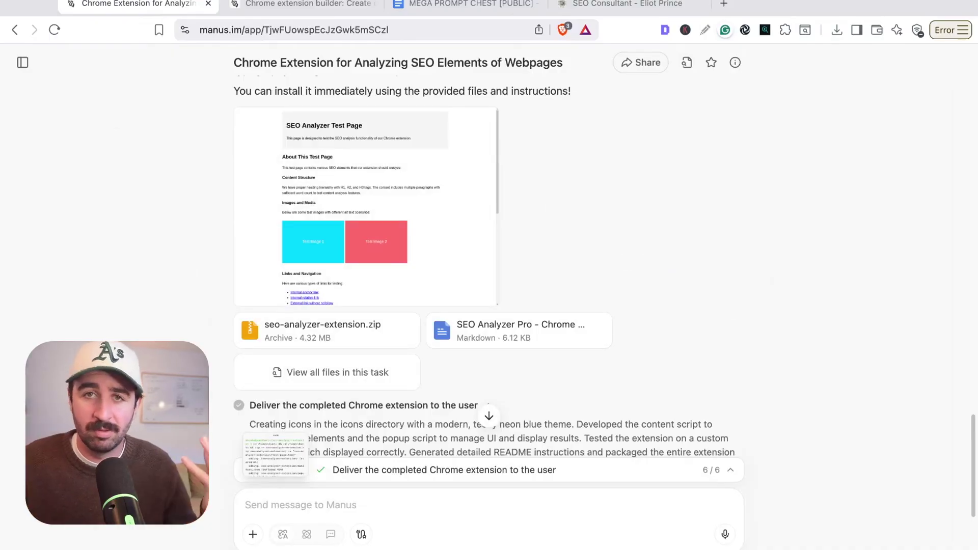
Step: Scroll back up through the SEO extension task chat
scroll(544, 205, "up", 15)
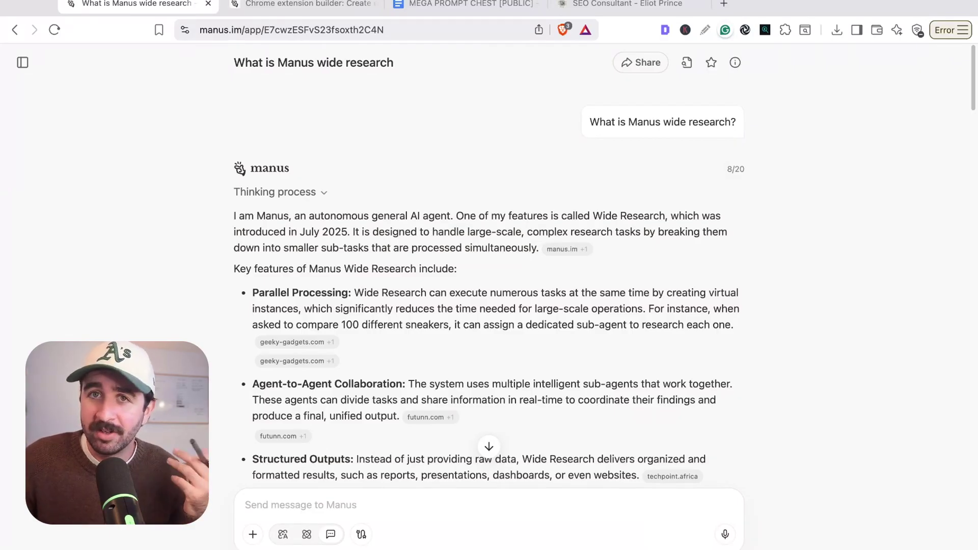
Step: Highlight the Parallel Processing, 100 different sneakers and dedicated sub-agent passages in the Wide Research answer
scroll(430, 270, "down", 4)
scroll(430, 251, "up", 1)
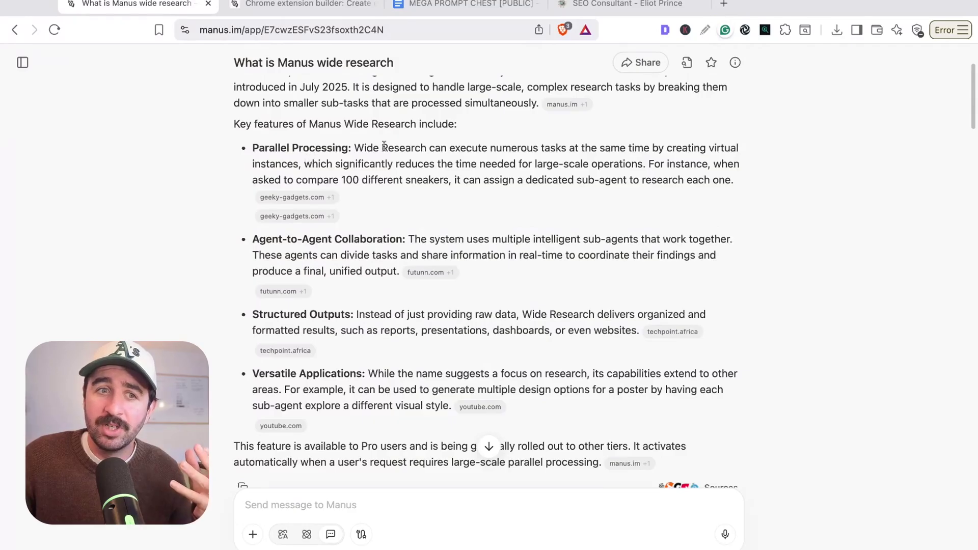
left_click_drag(728, 164, 679, 164)
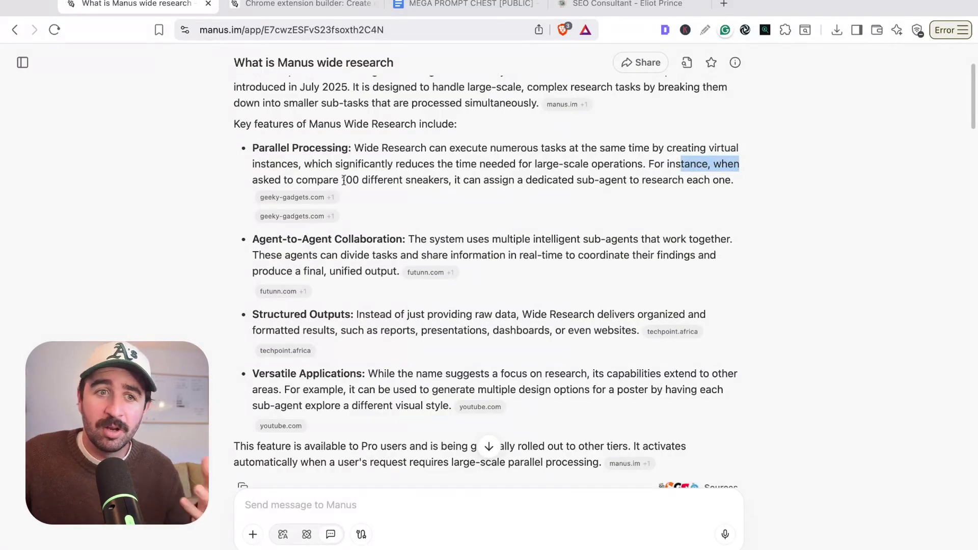
left_click_drag(344, 180, 439, 180)
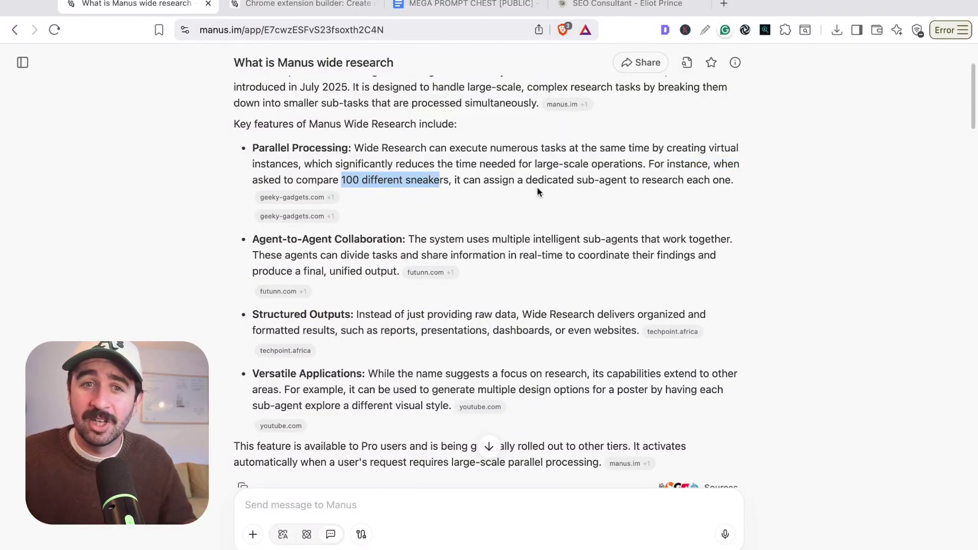
left_click_drag(617, 179, 685, 182)
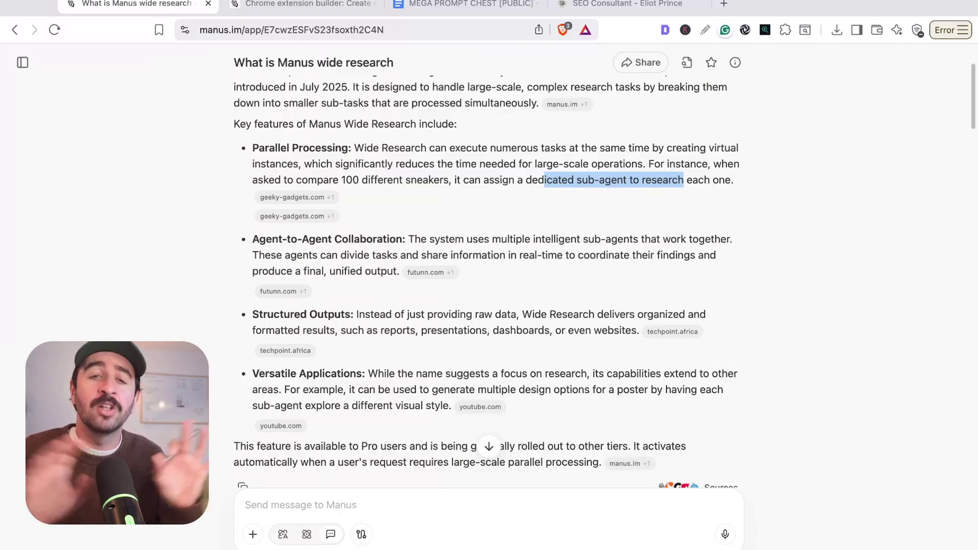
Step: Highlight how agents divide tasks, the reports/presentations/dashboards examples, and the design options example
scroll(488, 265, "down", 1)
scroll(505, 194, "down", 3)
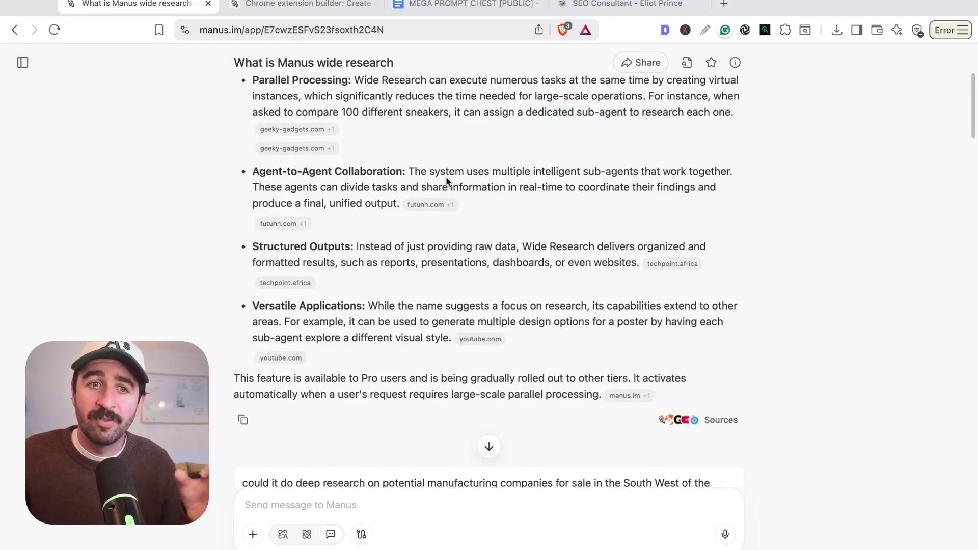
left_click_drag(513, 183, 689, 172)
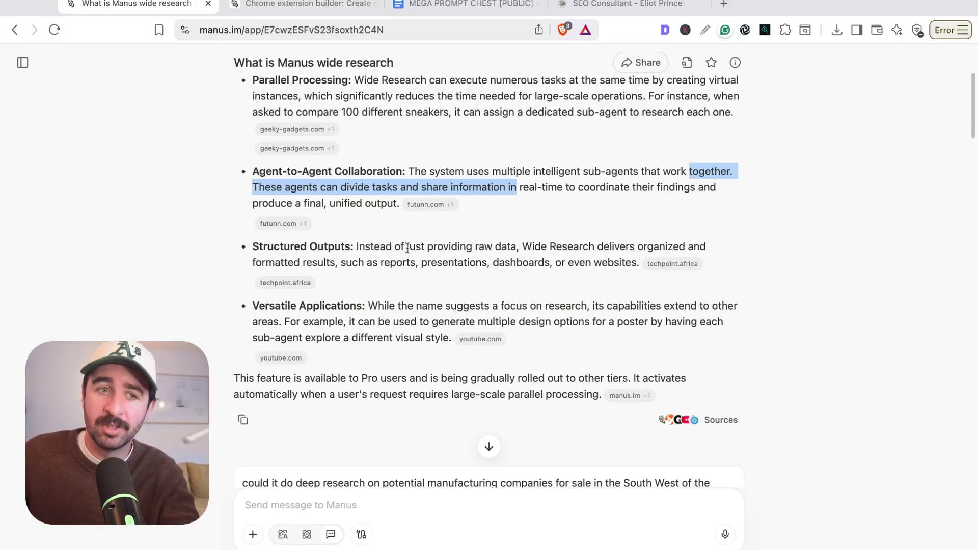
left_click(364, 260)
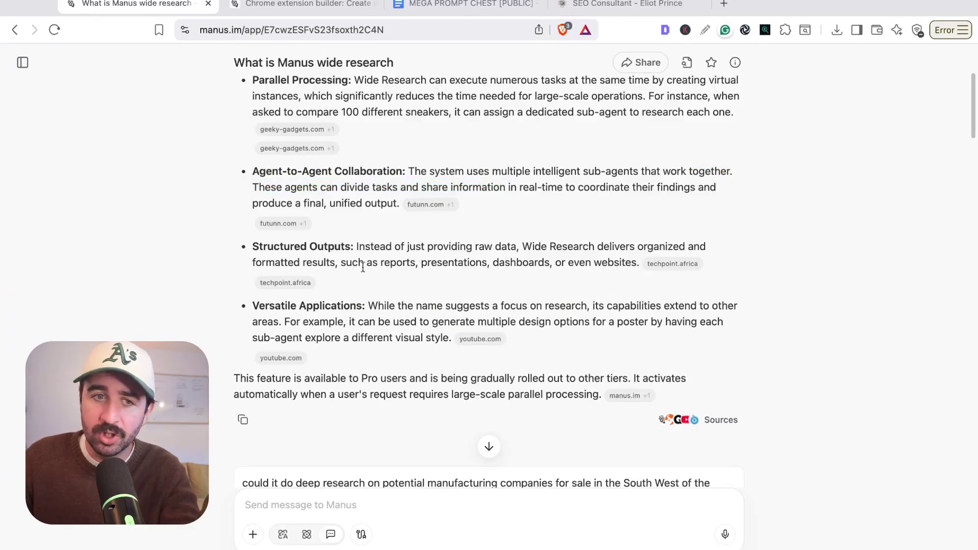
left_click_drag(380, 263, 590, 269)
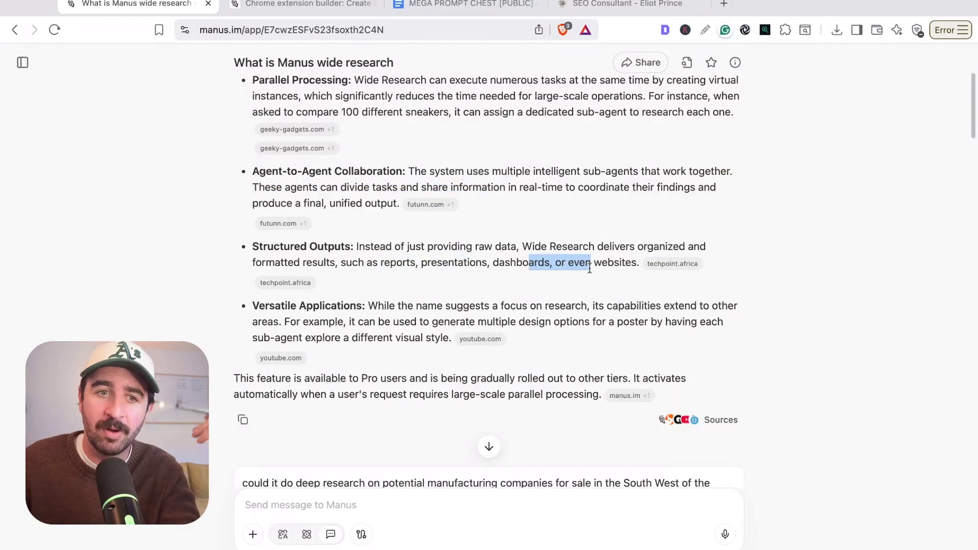
left_click_drag(429, 307, 589, 318)
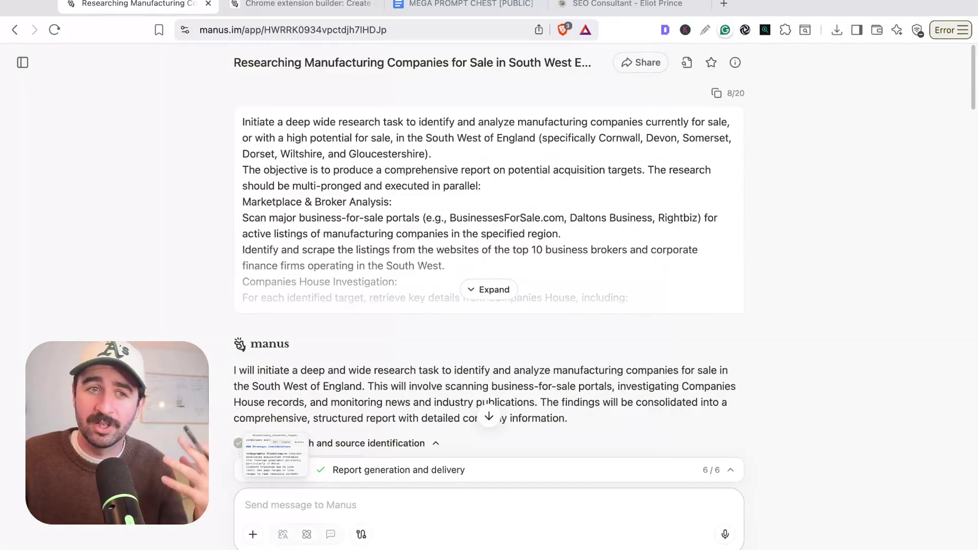
Step: Expand the research prompt and highlight the portal scanning, Companies House details and potential retirement lines
left_click(490, 289)
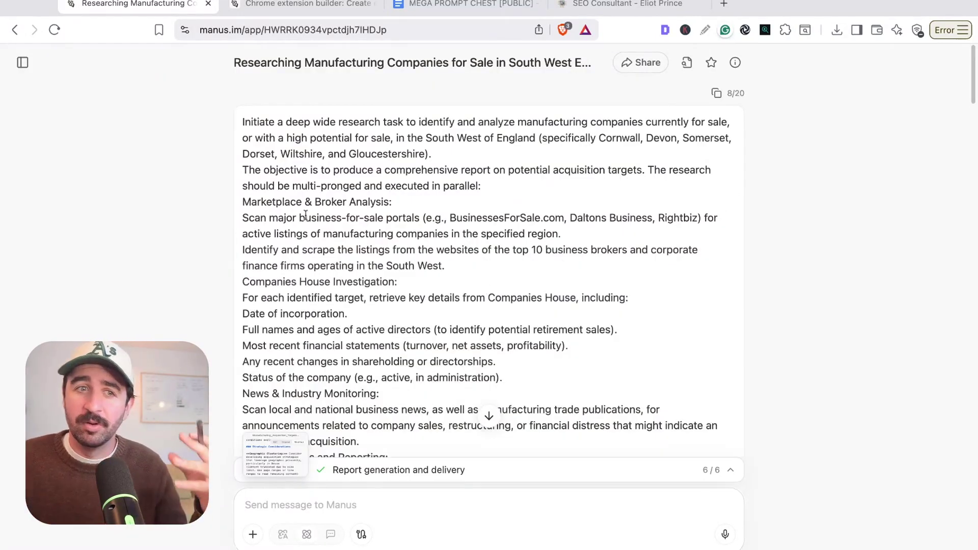
left_click_drag(298, 218, 445, 266)
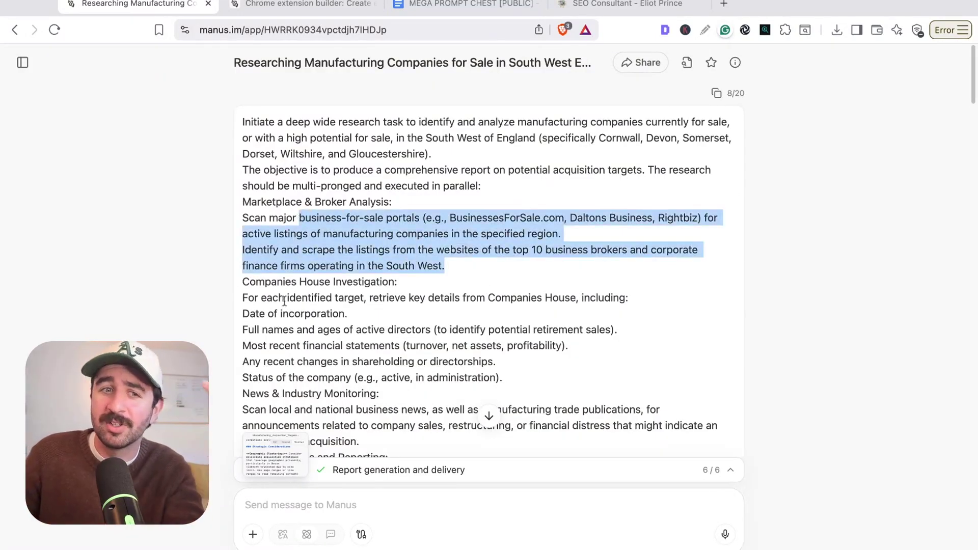
left_click_drag(284, 300, 520, 329)
left_click(490, 335)
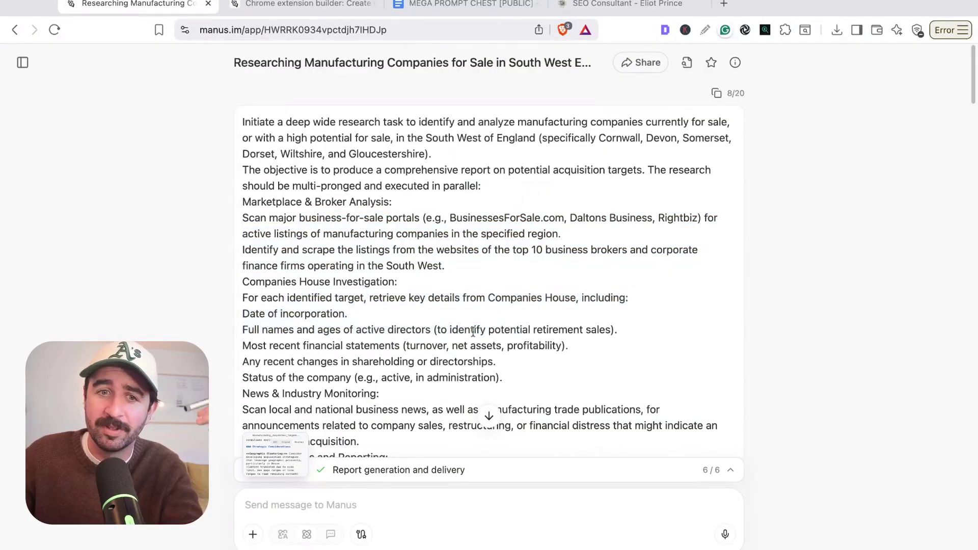
left_click(480, 331)
key("alt+shift+Right")
key("alt+shift+Right")
key("alt+shift+Right")
key("shift+Right")
key("shift+Right")
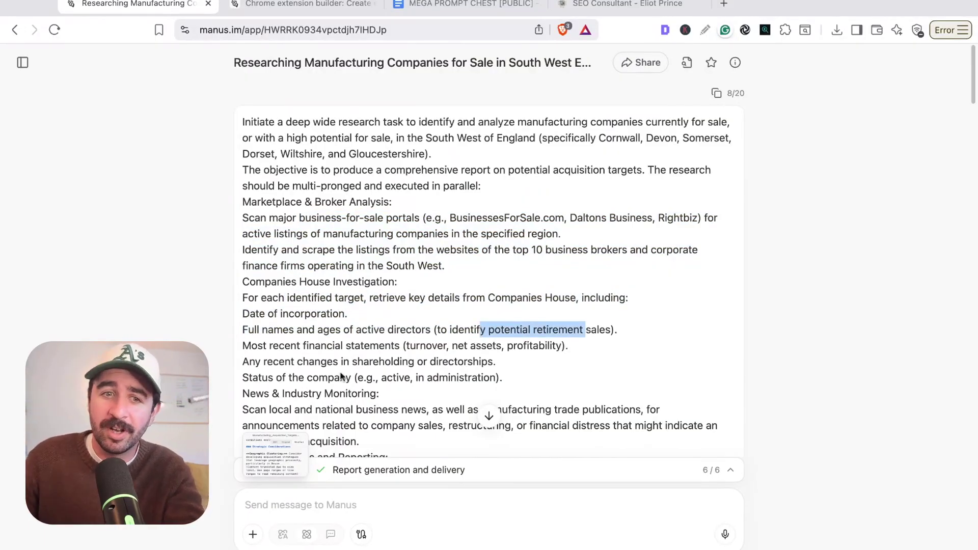
Step: Scroll the task log down to the Report generation and delivery section with its 21.60 KB report
scroll(383, 365, "down", 3)
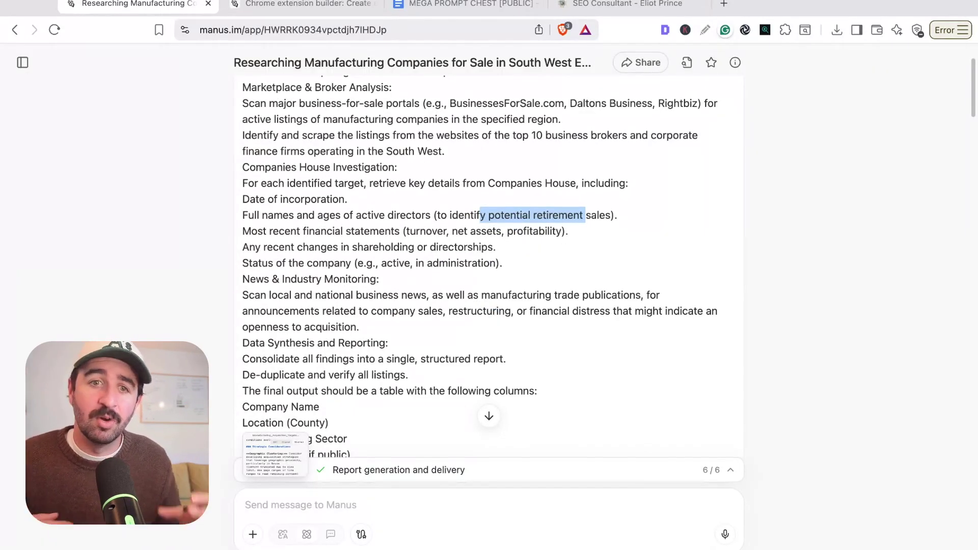
scroll(359, 303, "down", 20)
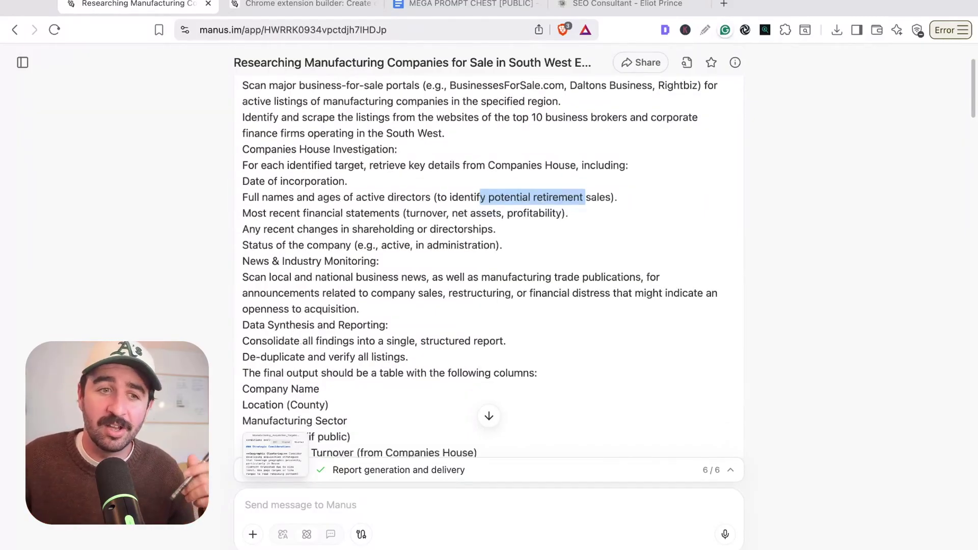
scroll(359, 302, "up", 8)
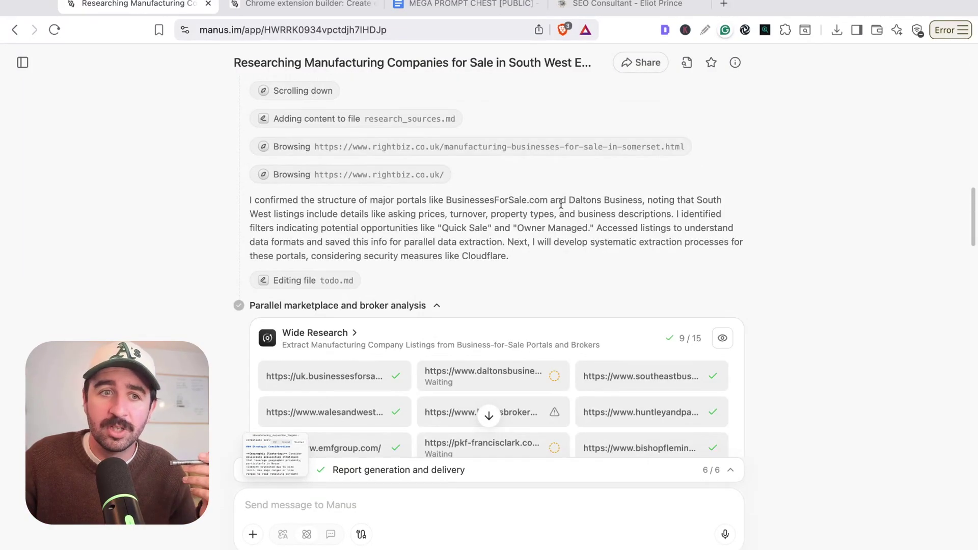
scroll(480, 184, "up", 3)
scroll(423, 203, "down", 7)
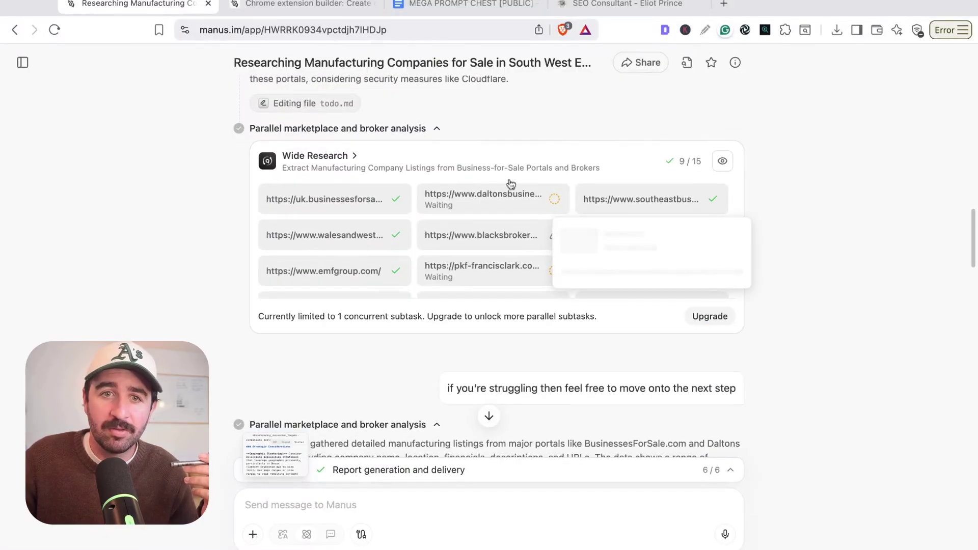
scroll(296, 325, "down", 15)
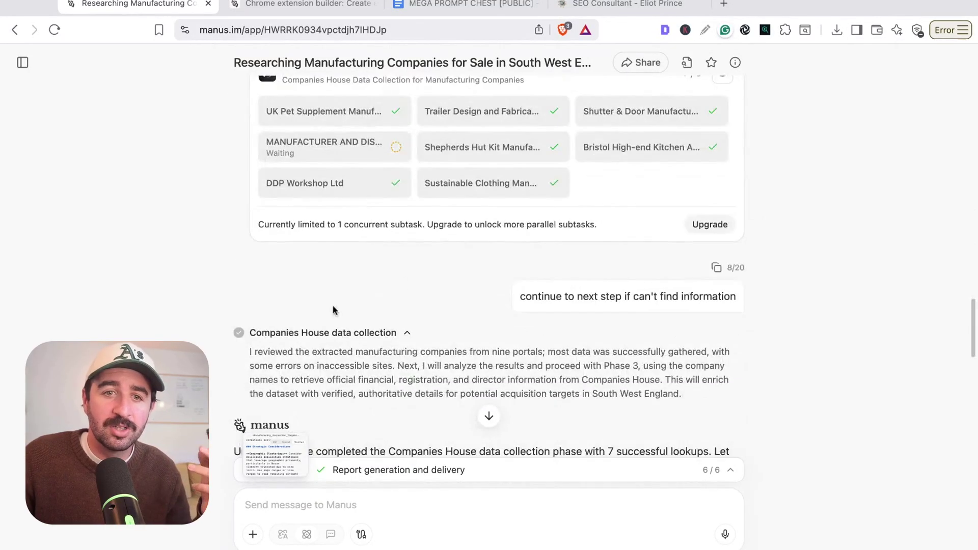
scroll(507, 319, "down", 15)
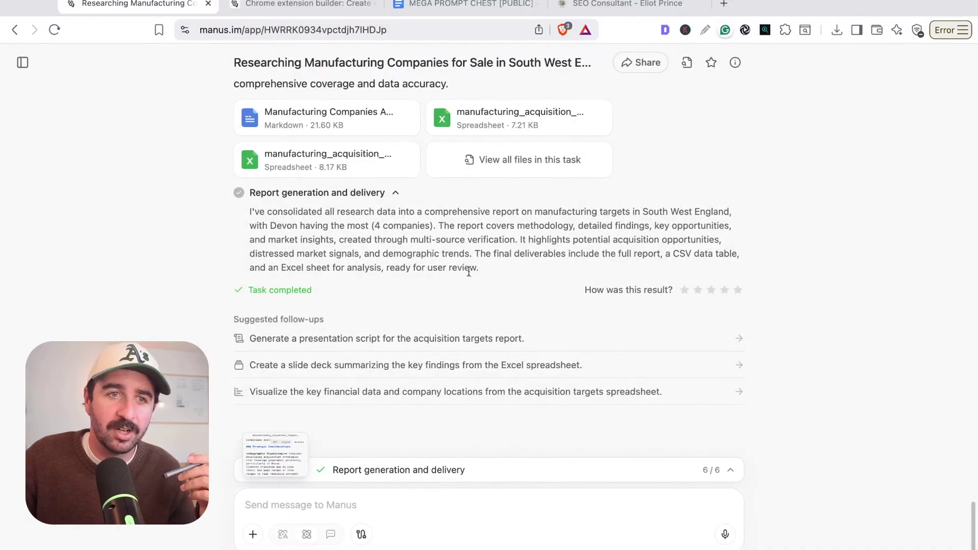
scroll(470, 266, "up", 1)
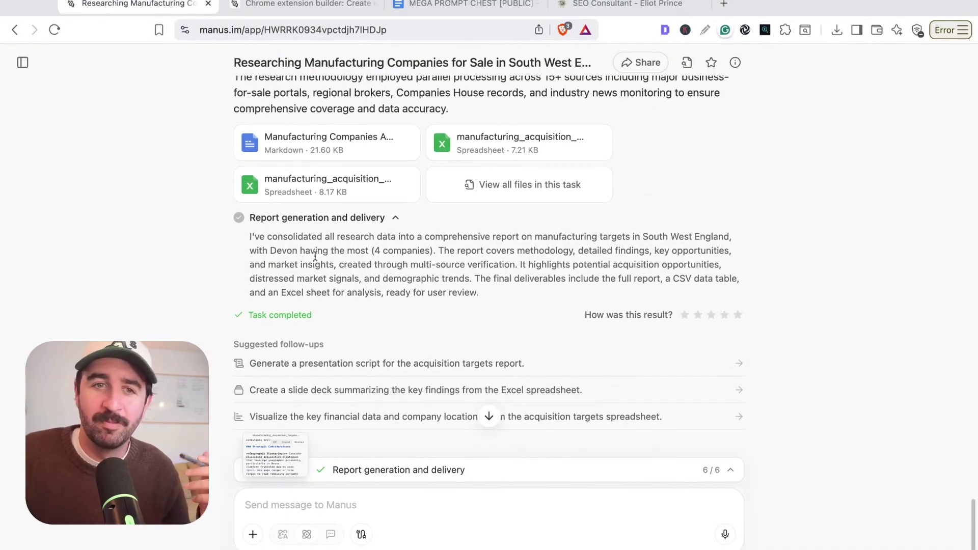
Step: Review manufacturing_acquisition_targets.csv, selecting the row 12 Manufacturing entry and asking prices D2:D11, then close it
left_click(525, 148)
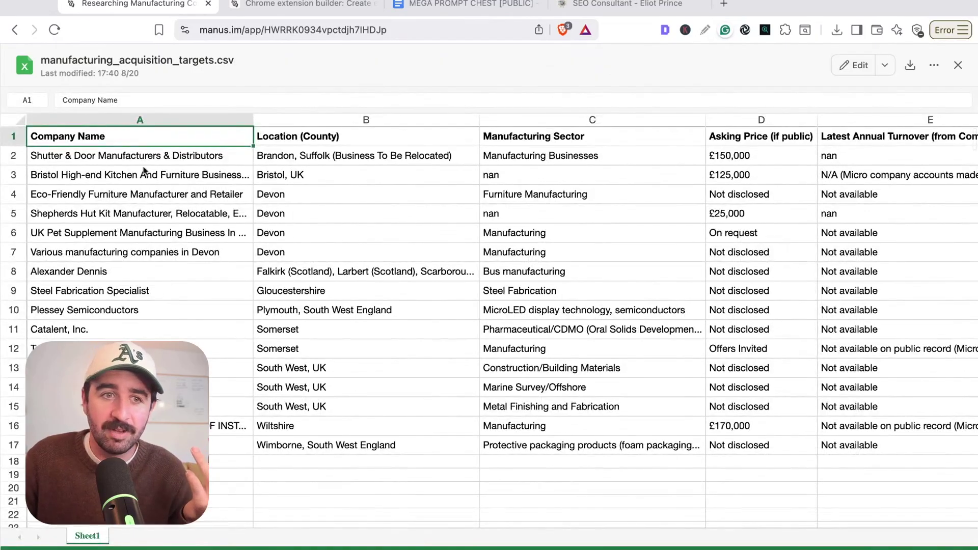
mouse_move(144, 156)
left_mouse_down()
mouse_move(657, 417)
mouse_move(813, 449)
left_mouse_up()
left_click(583, 351)
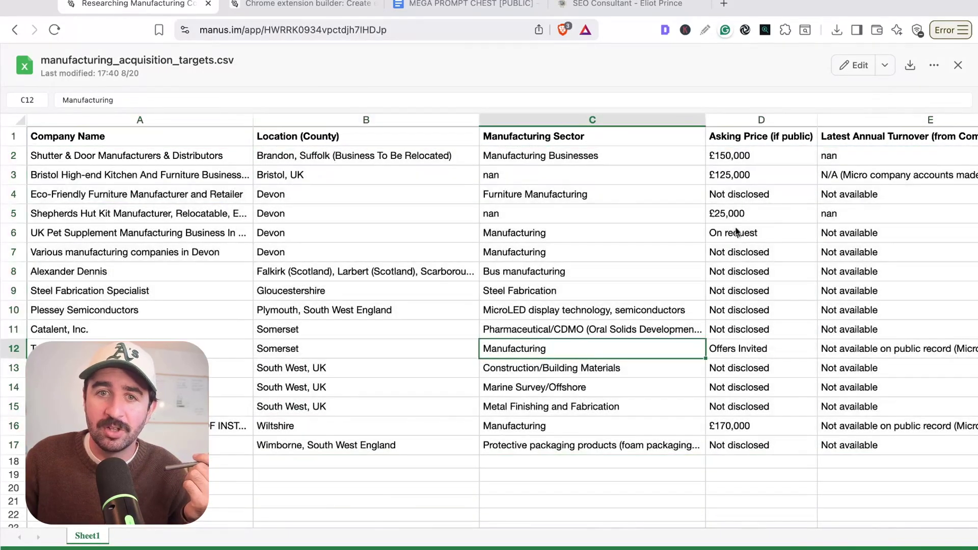
left_click_drag(744, 155, 759, 332)
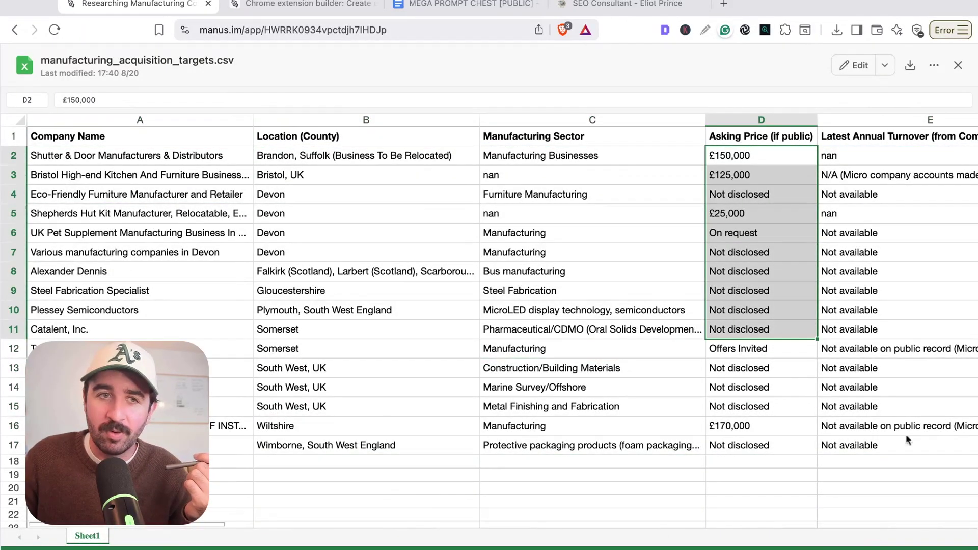
left_click(14, 30)
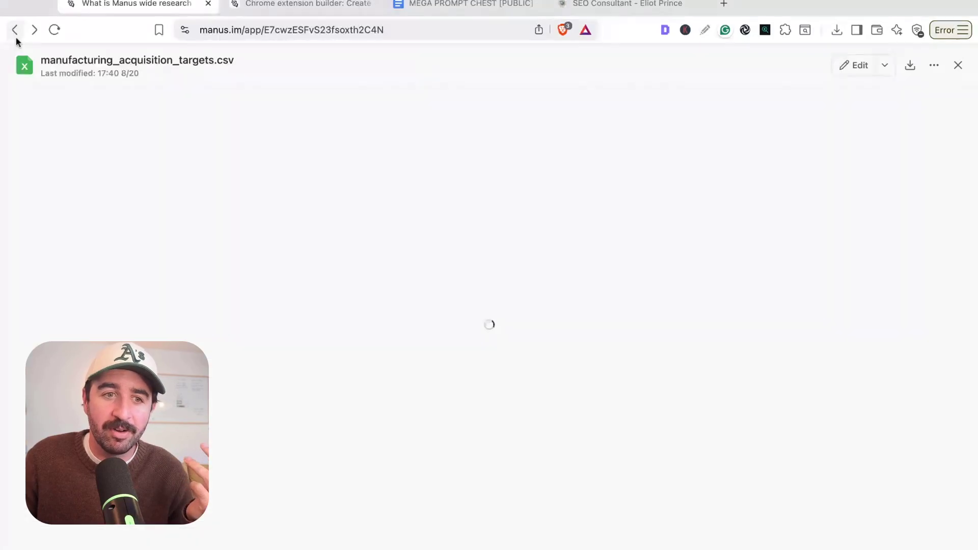
left_click(958, 65)
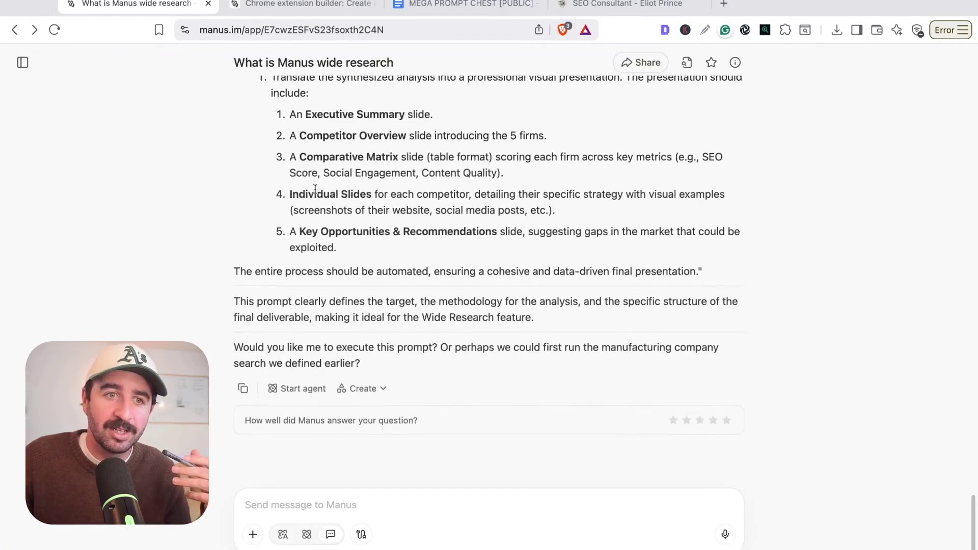
scroll(334, 227, "up", 10)
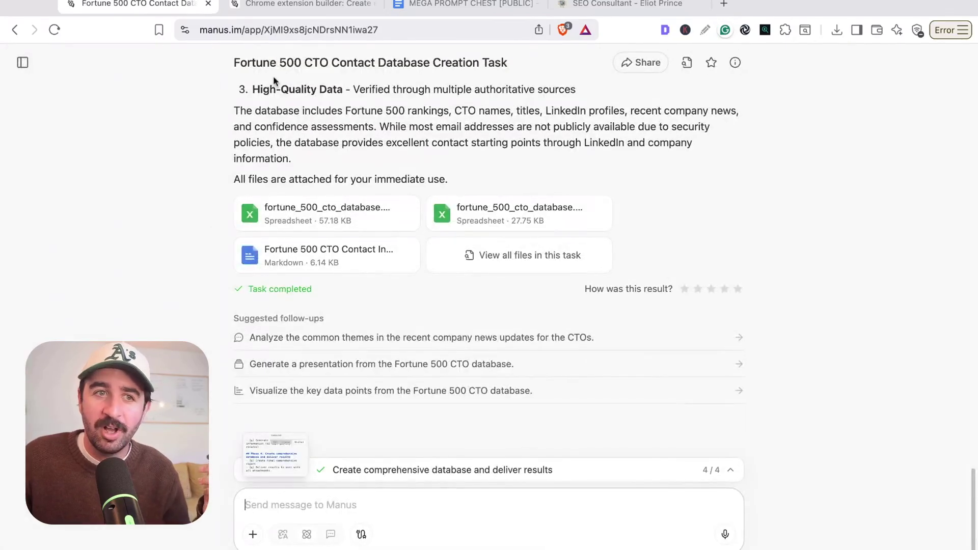
Step: Review the Fortune 500 CTO database, selecting CTO names, LinkedIn URLs, news, sources and confidence levels
left_click_drag(256, 62, 378, 63)
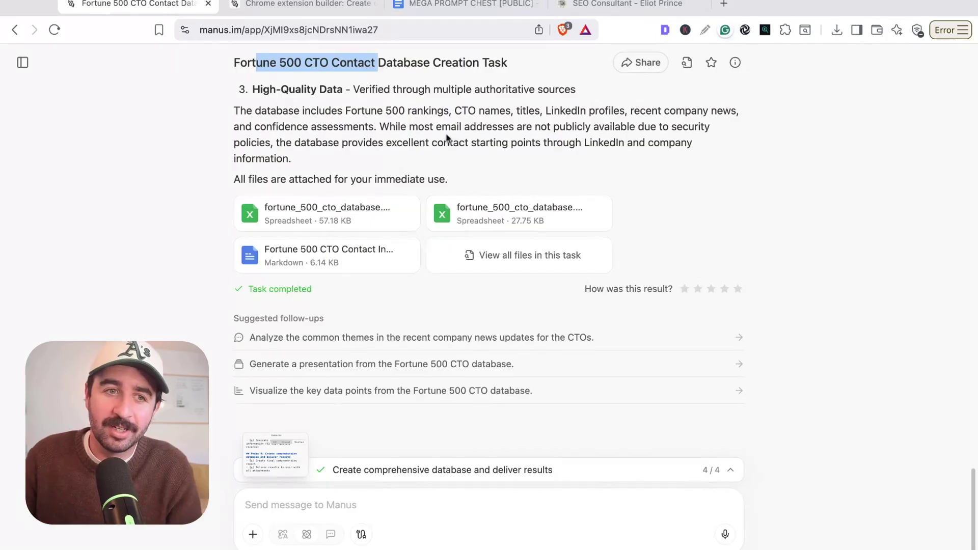
left_click(487, 214)
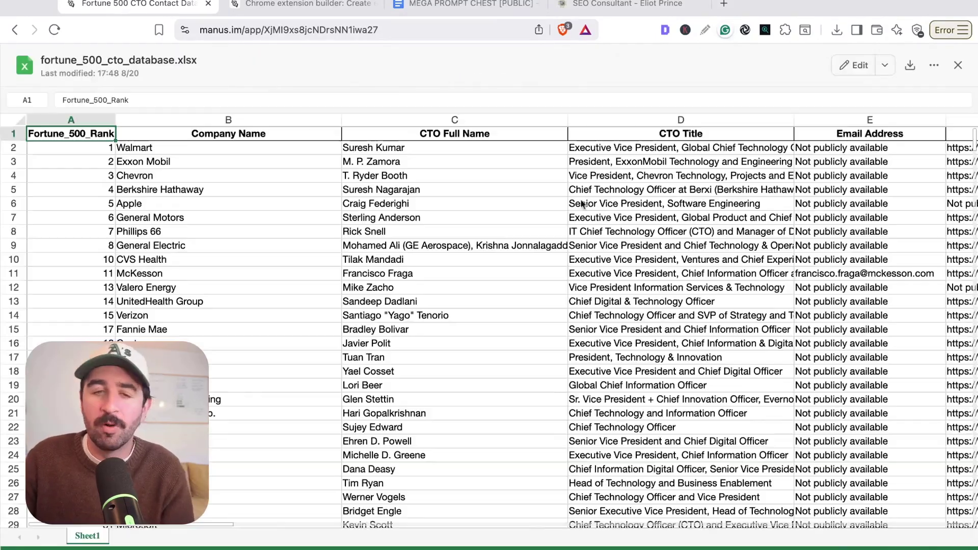
left_click(179, 148)
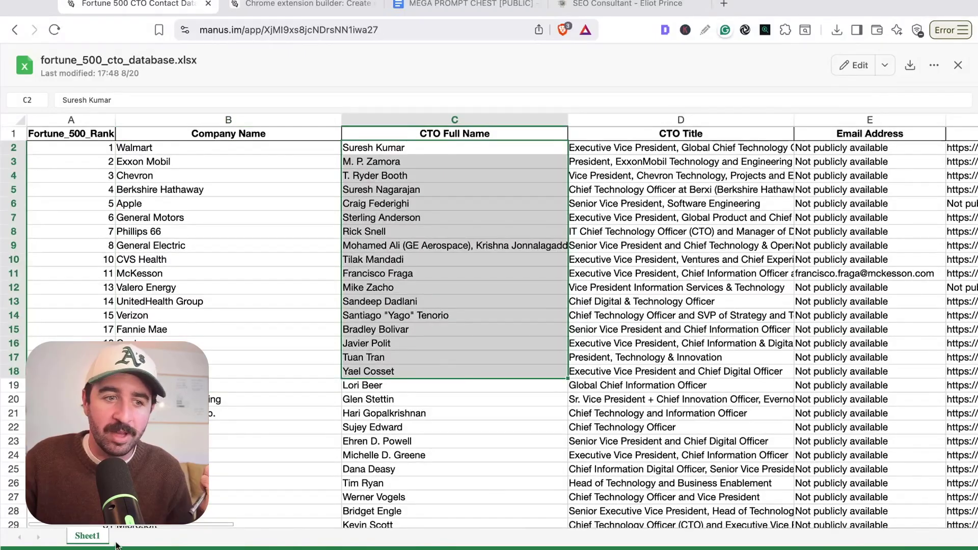
scroll(227, 522, "right", 10)
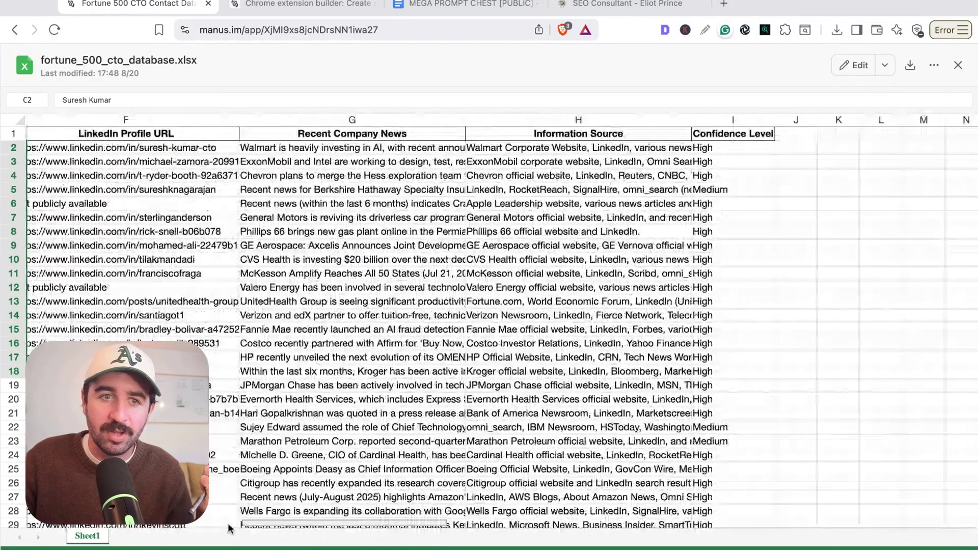
left_click_drag(352, 148, 575, 413)
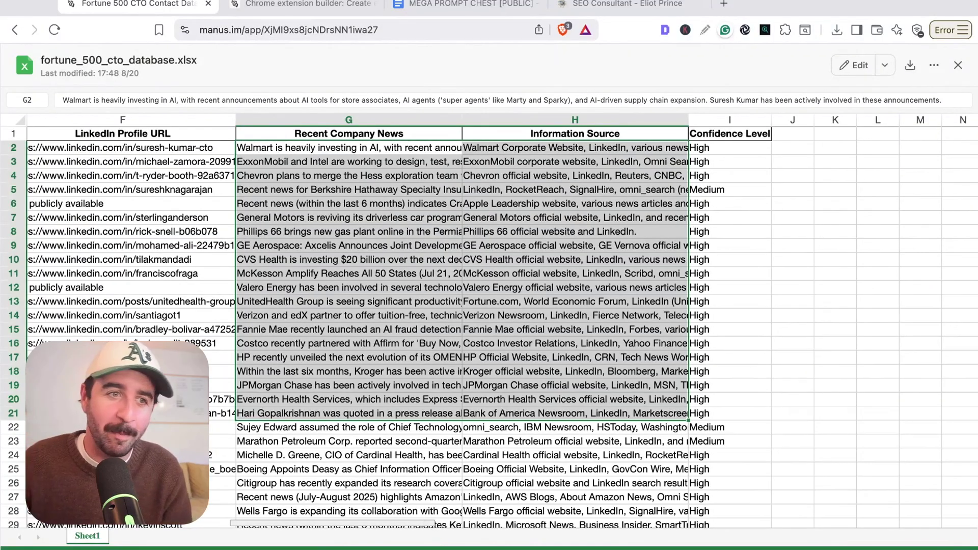
left_click(156, 148)
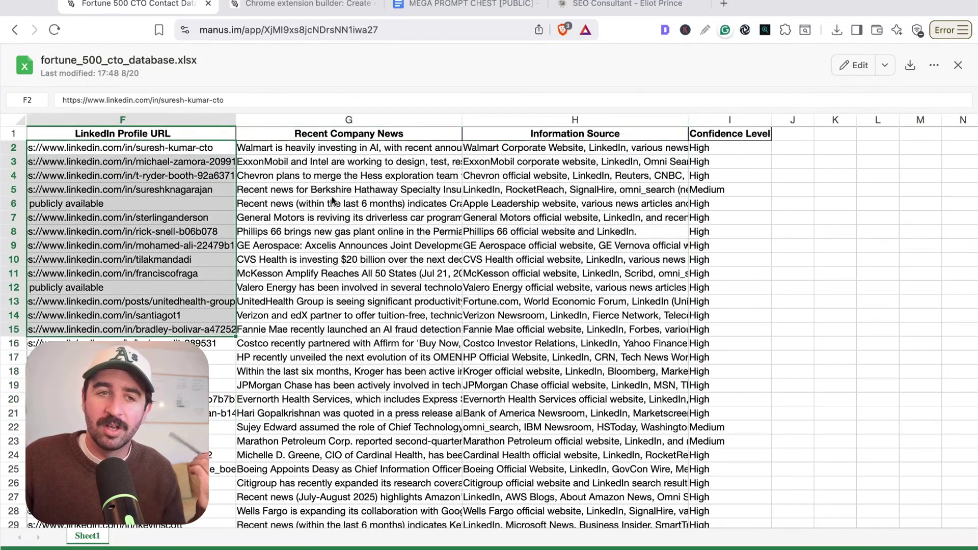
left_click_drag(336, 162, 422, 310)
left_click_drag(560, 175, 561, 273)
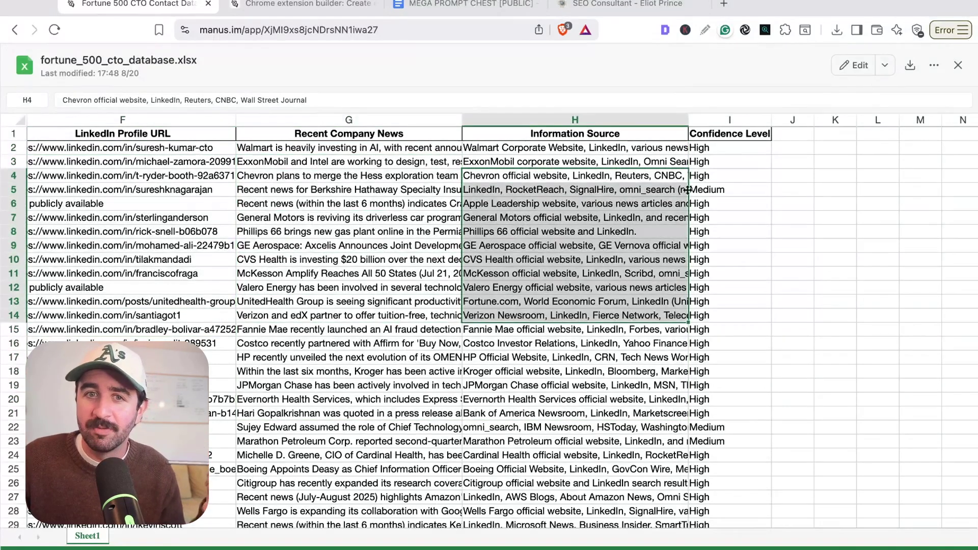
left_click_drag(733, 274, 730, 454)
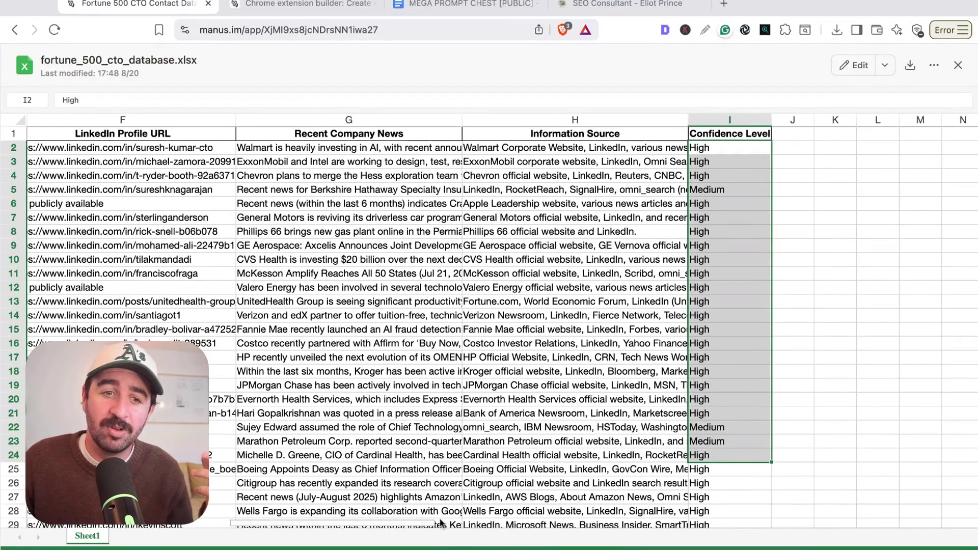
scroll(444, 530, "left", 10)
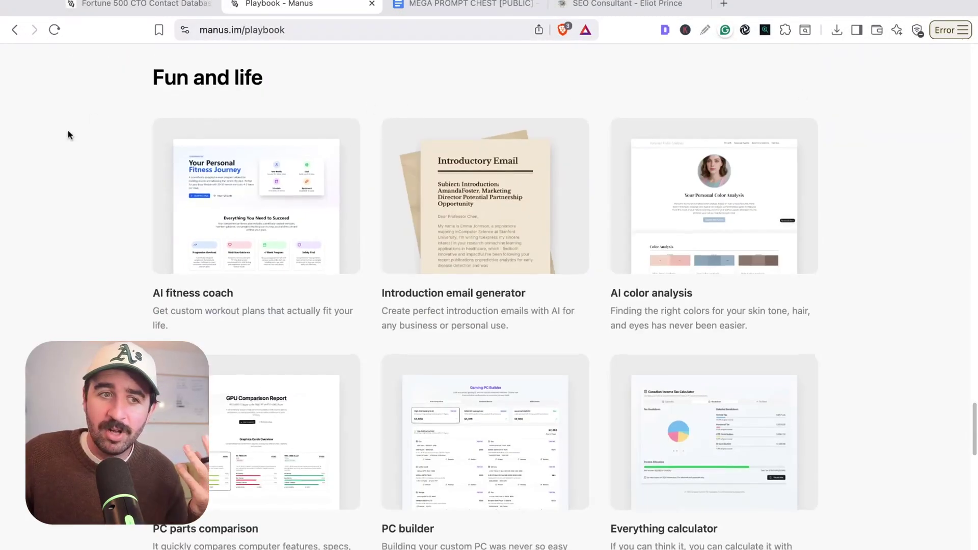
Step: Open the AI fitness coach playbook, set level Intermediate fitness enthusiast and age 34, highlighting the plan request
scroll(112, 189, "down", 1)
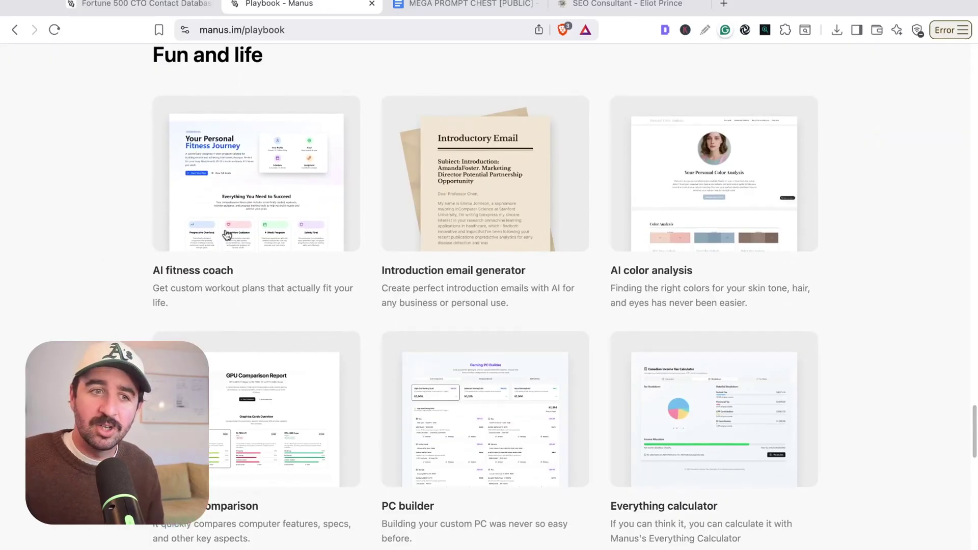
left_click(227, 235)
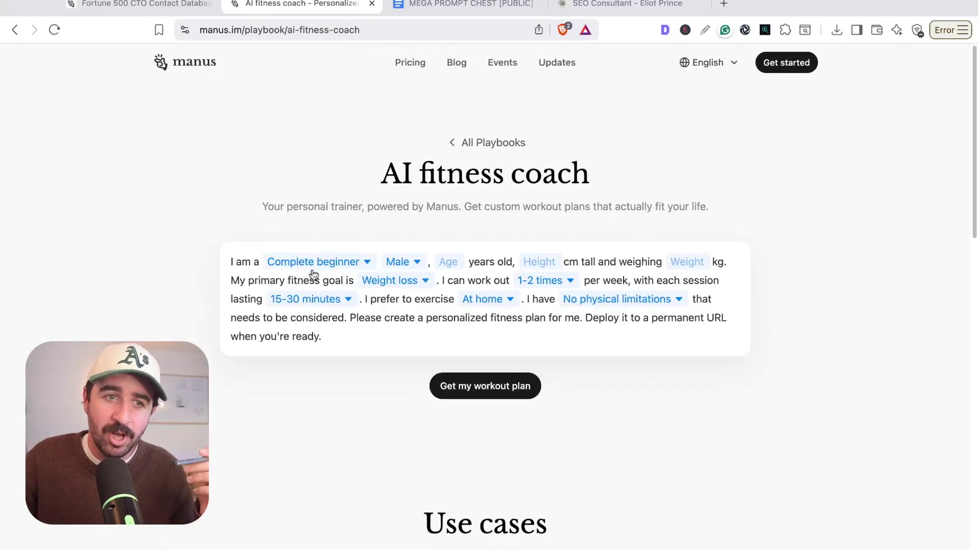
left_click(365, 265)
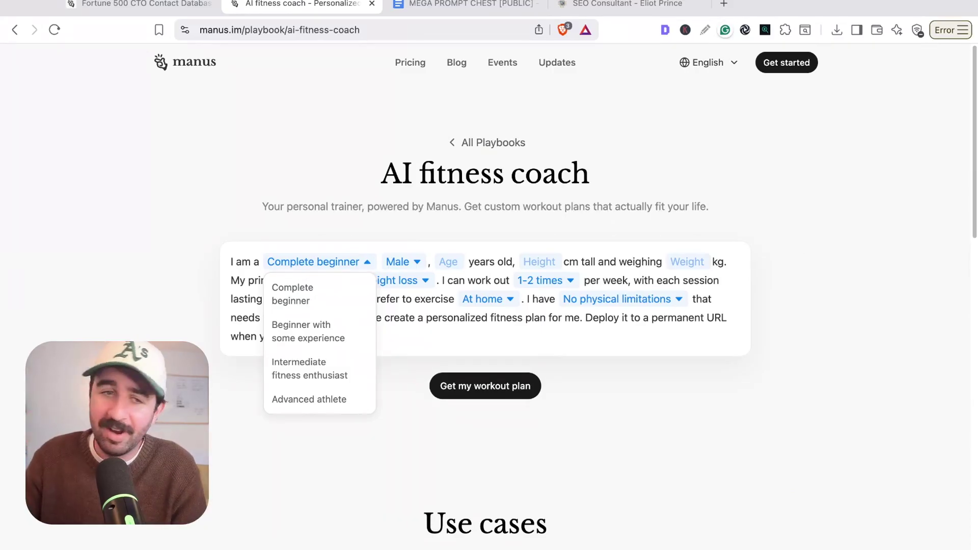
left_click(100, 208)
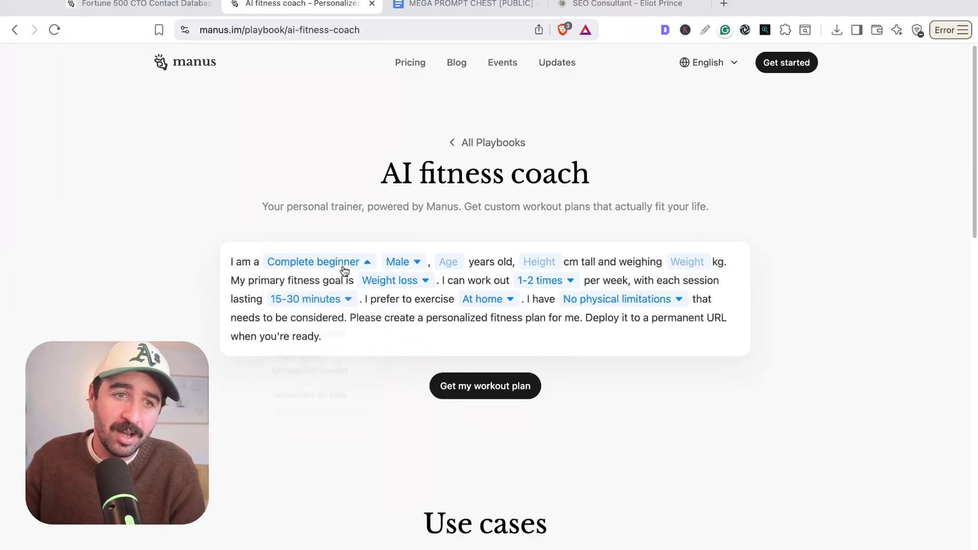
left_click(329, 374)
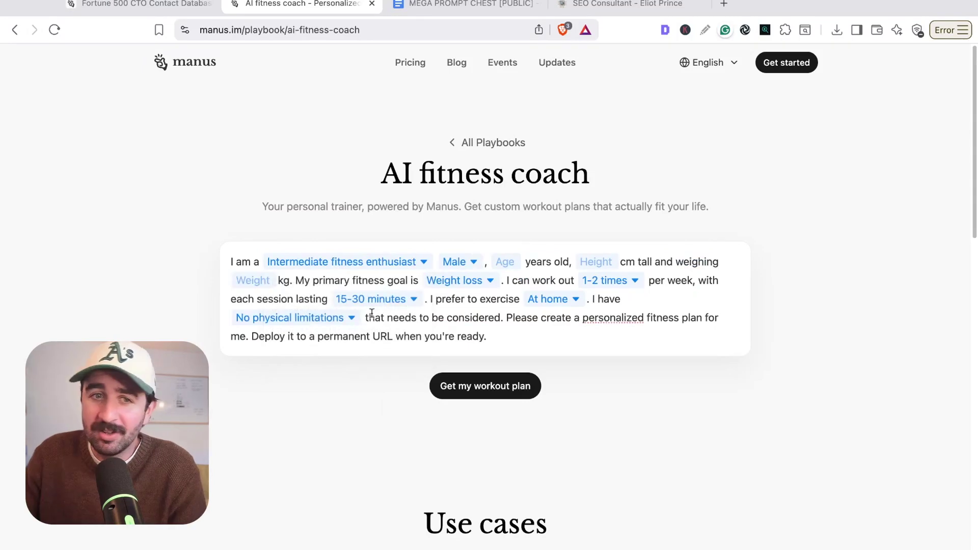
left_click(516, 264)
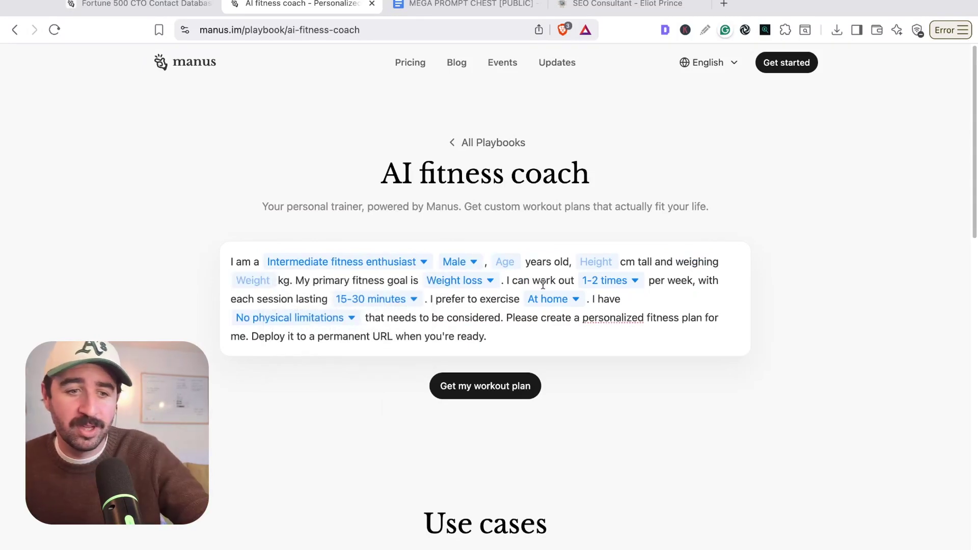
type("34")
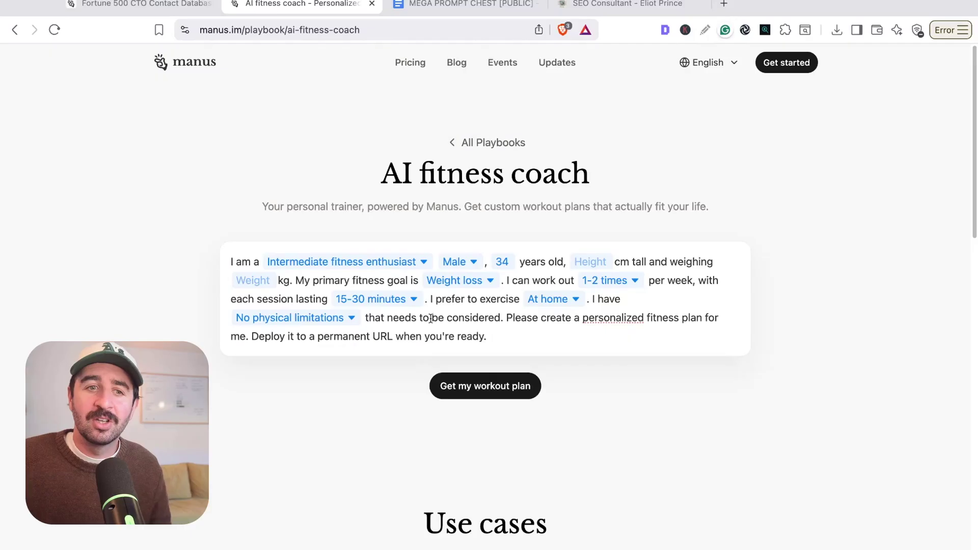
left_click_drag(521, 316, 699, 324)
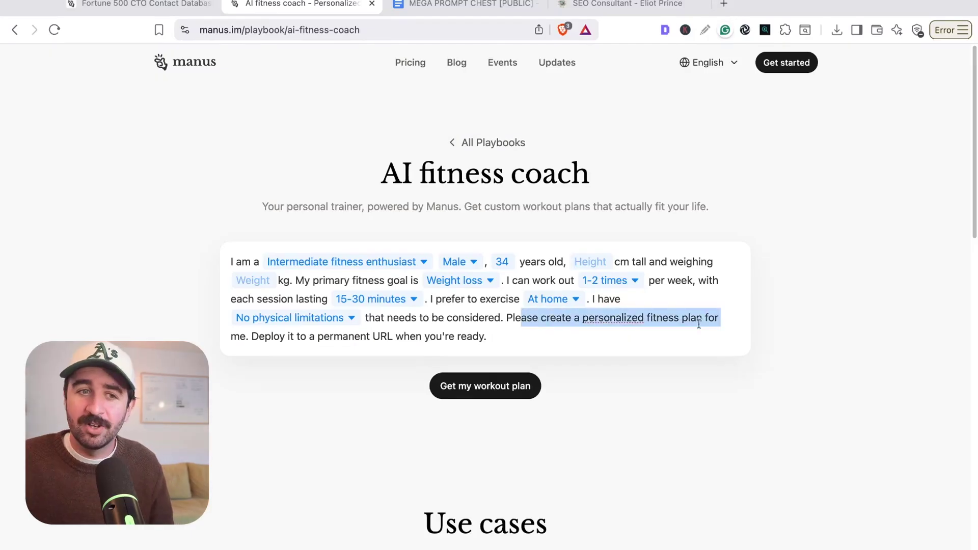
left_click_drag(313, 341, 389, 330)
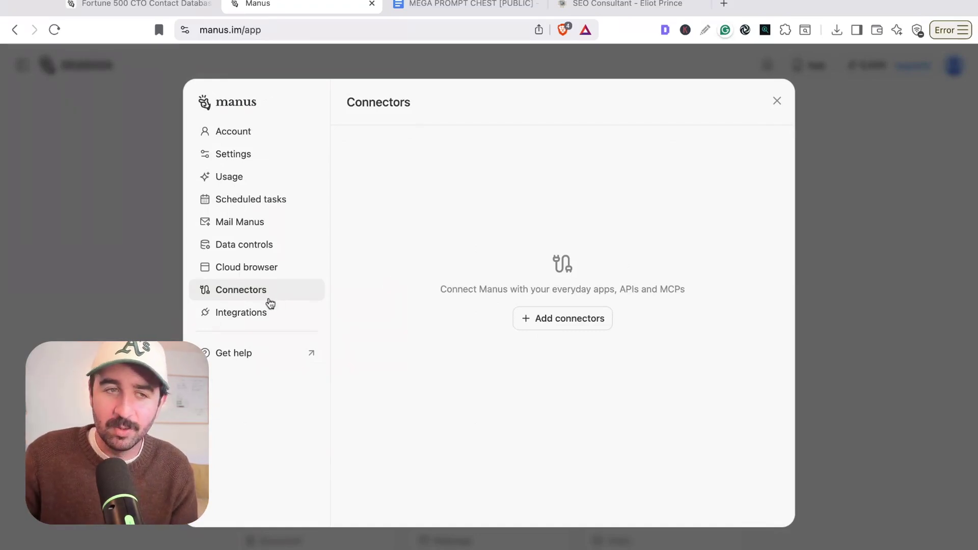
Step: In Settings > Scheduled tasks, start a new schedule and check its connector options
left_click(232, 155)
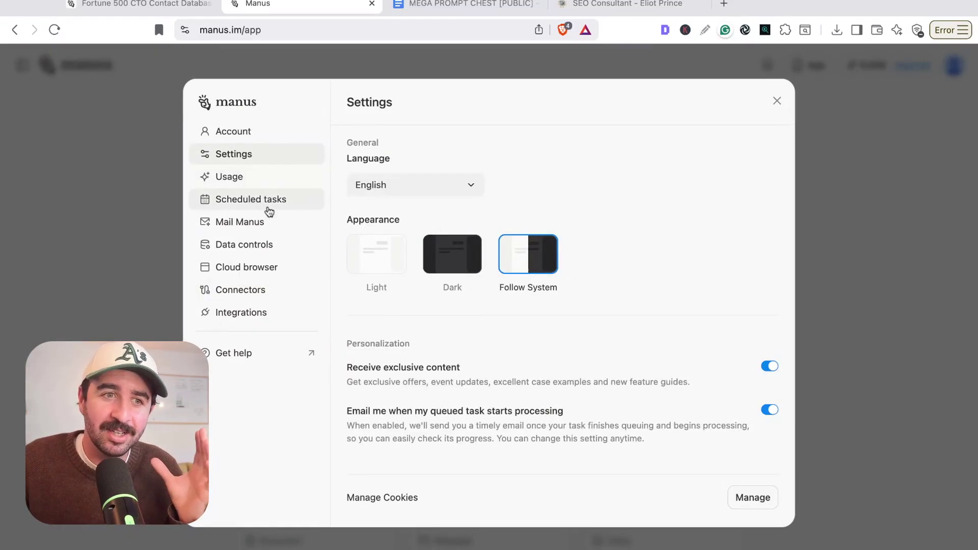
left_click(257, 203)
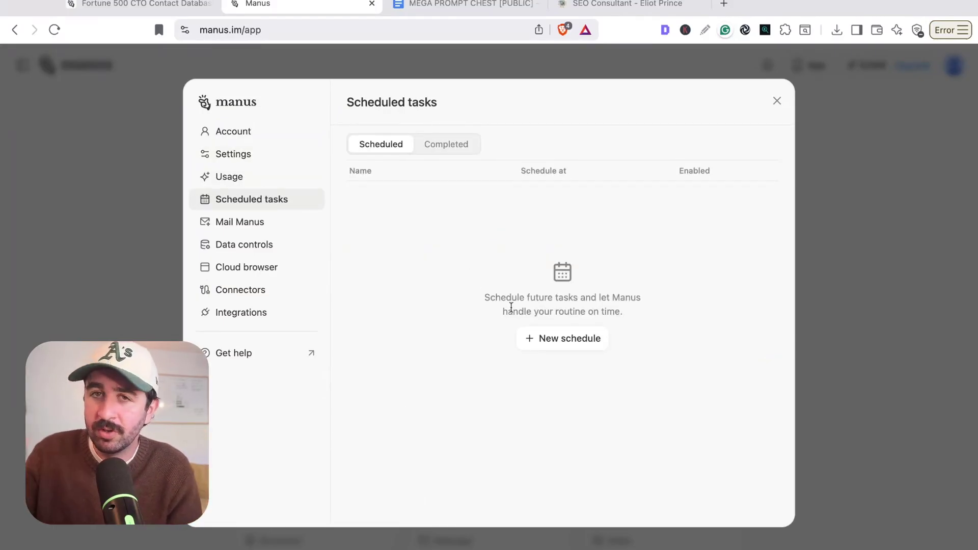
left_click(562, 345)
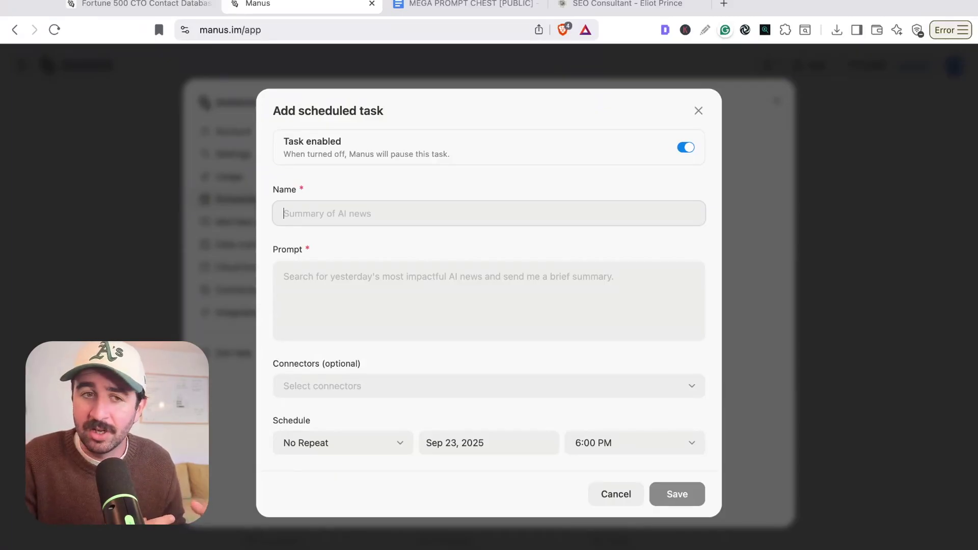
left_click(389, 395)
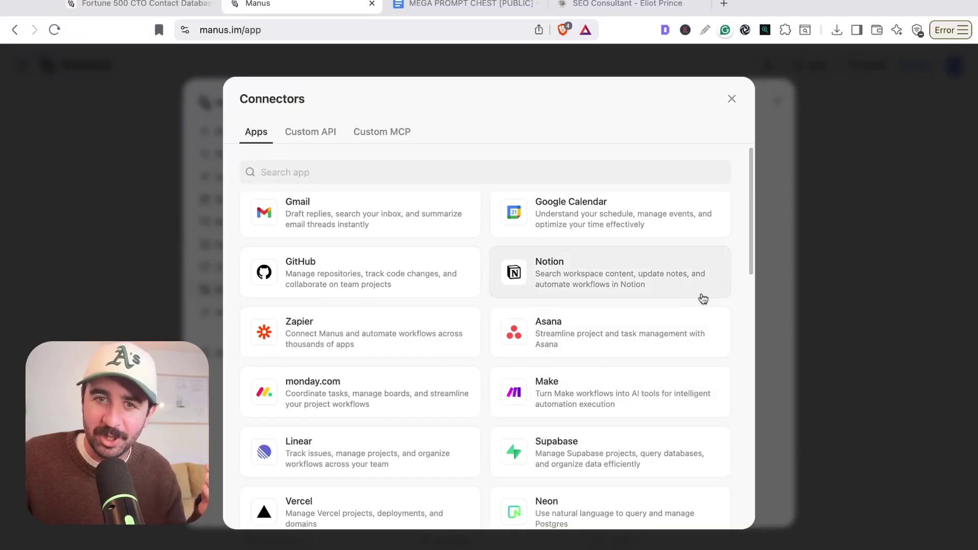
Step: Browse the Connectors Apps list, then switch to the Custom API tab
scroll(751, 253, "down", 3)
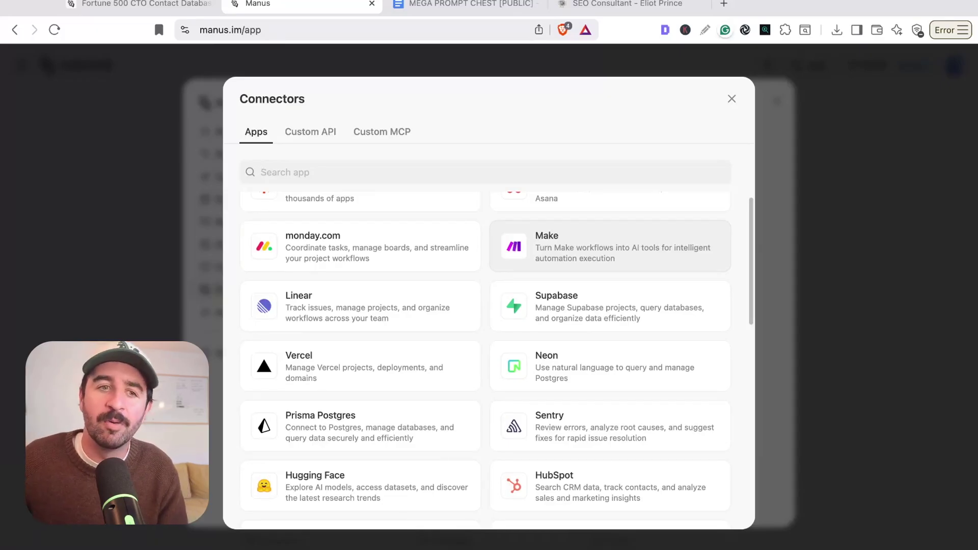
scroll(733, 342, "down", 6)
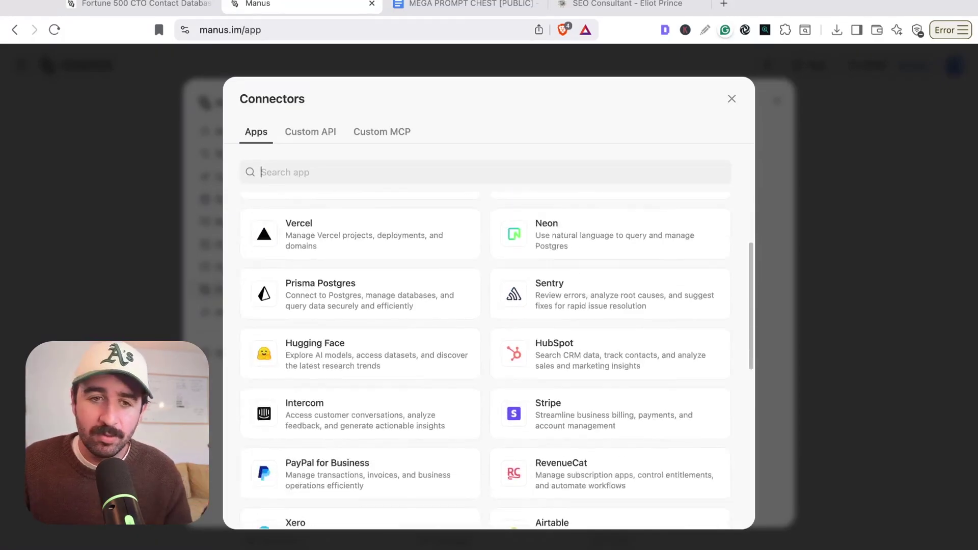
scroll(619, 243, "up", 1)
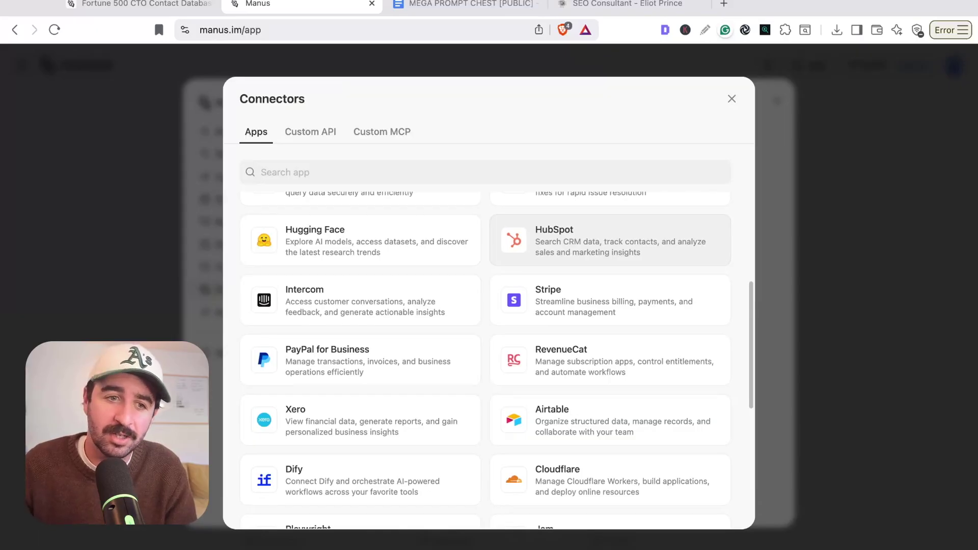
scroll(352, 335, "down", 2)
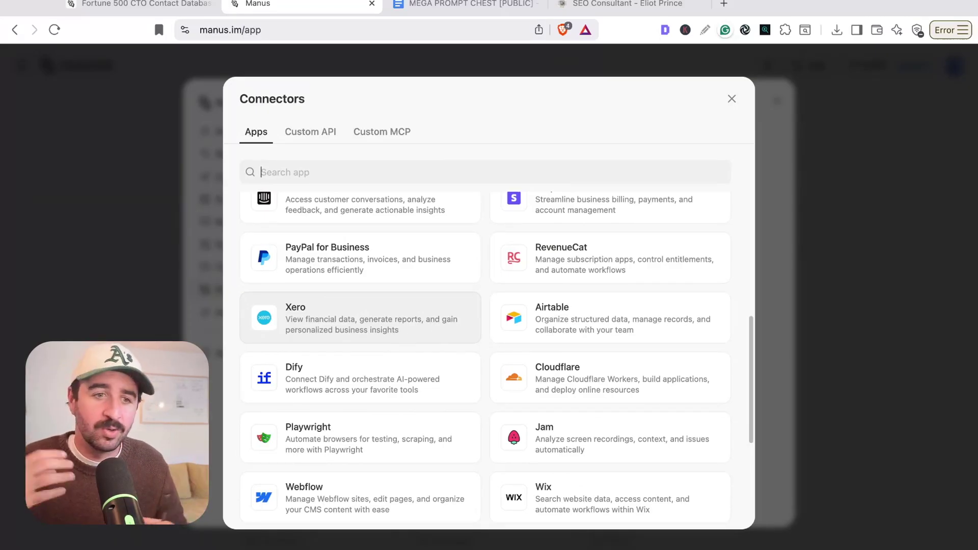
scroll(393, 389, "up", 10)
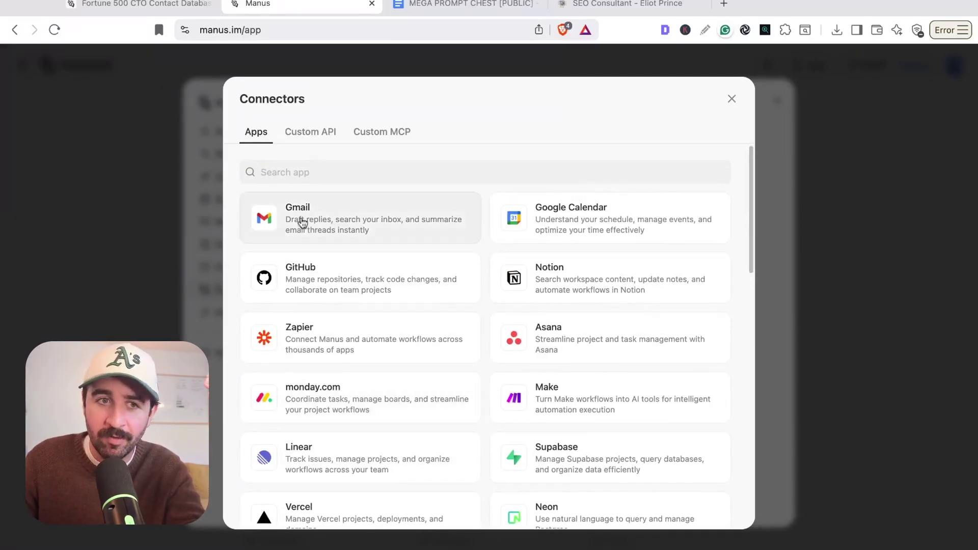
left_click(308, 134)
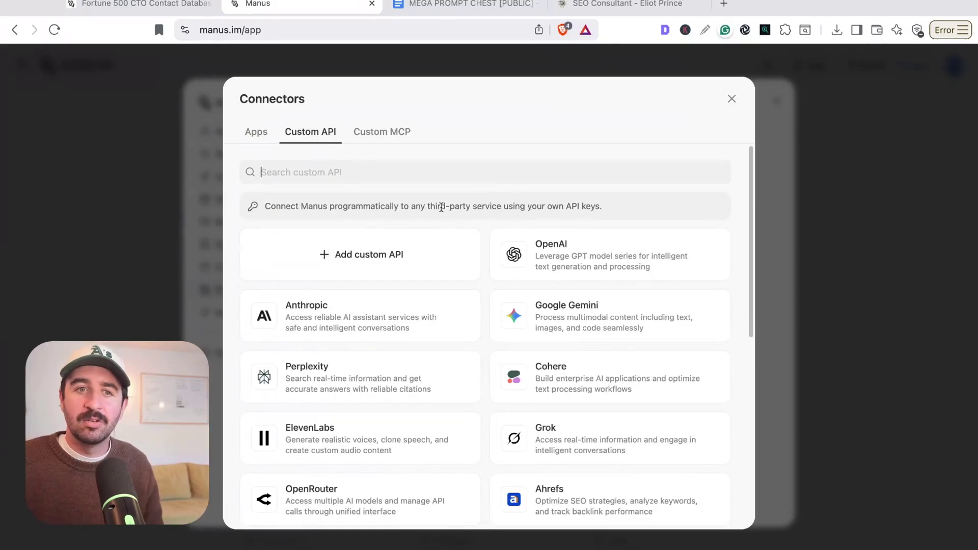
Step: Highlight the own-API-keys note and scroll the Custom API list down to Polygon.io and JSONBin.io
left_click_drag(434, 209, 545, 209)
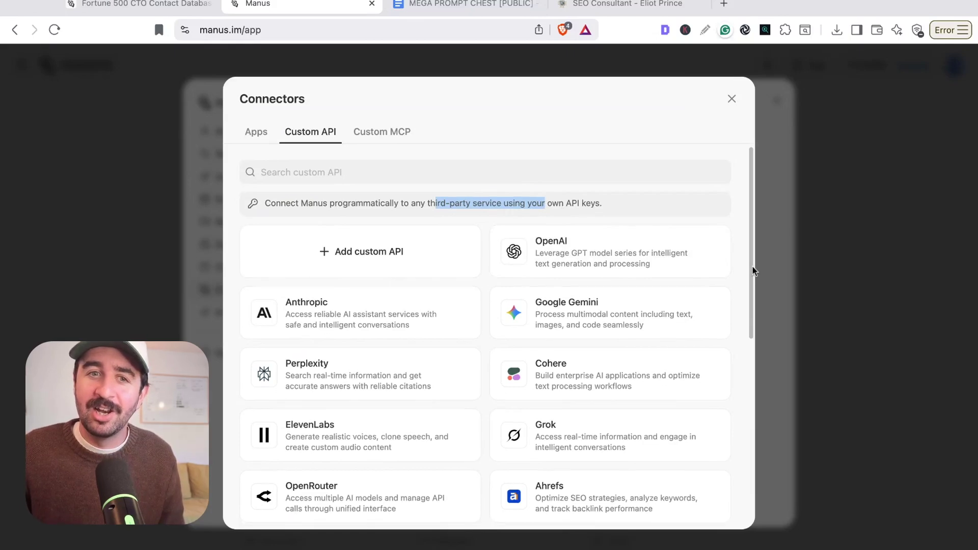
scroll(753, 267, "down", 1)
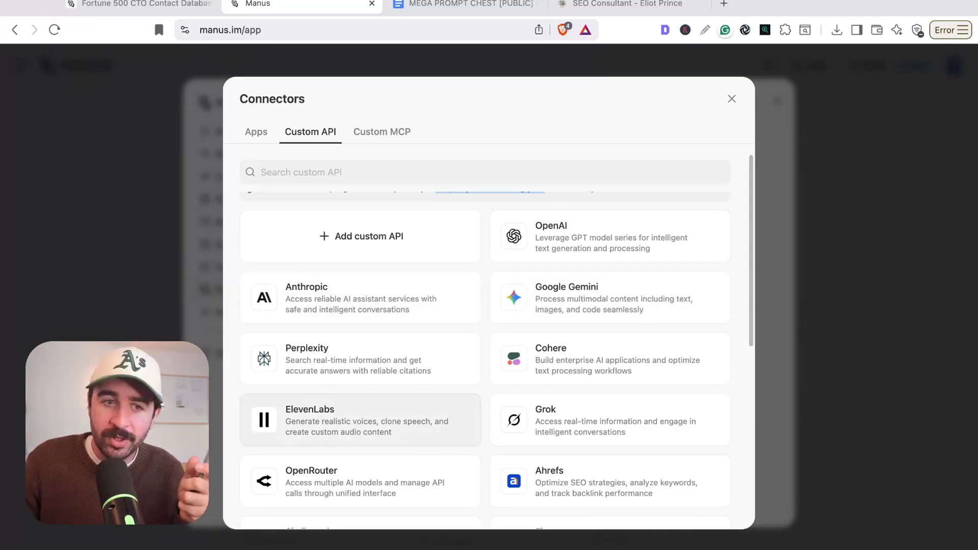
scroll(404, 430, "down", 3)
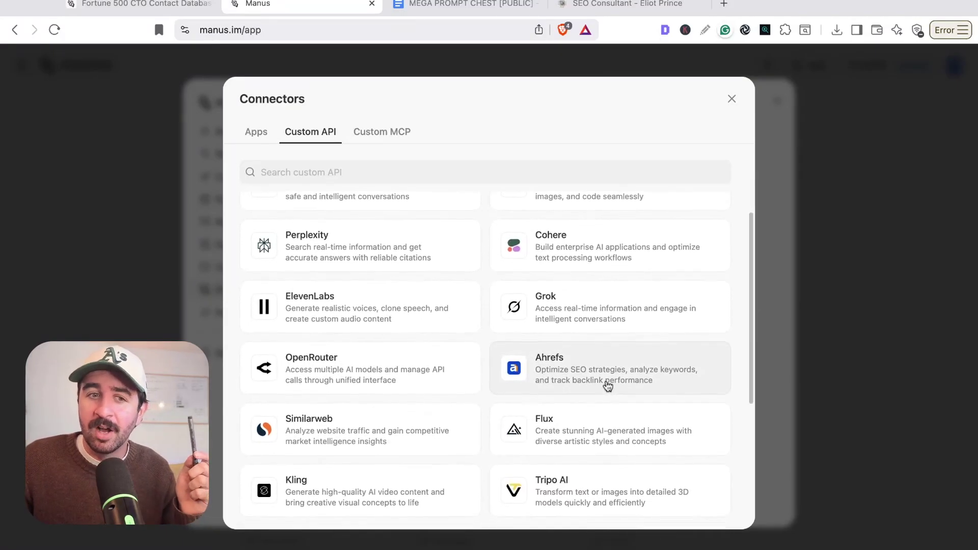
scroll(605, 374, "down", 2)
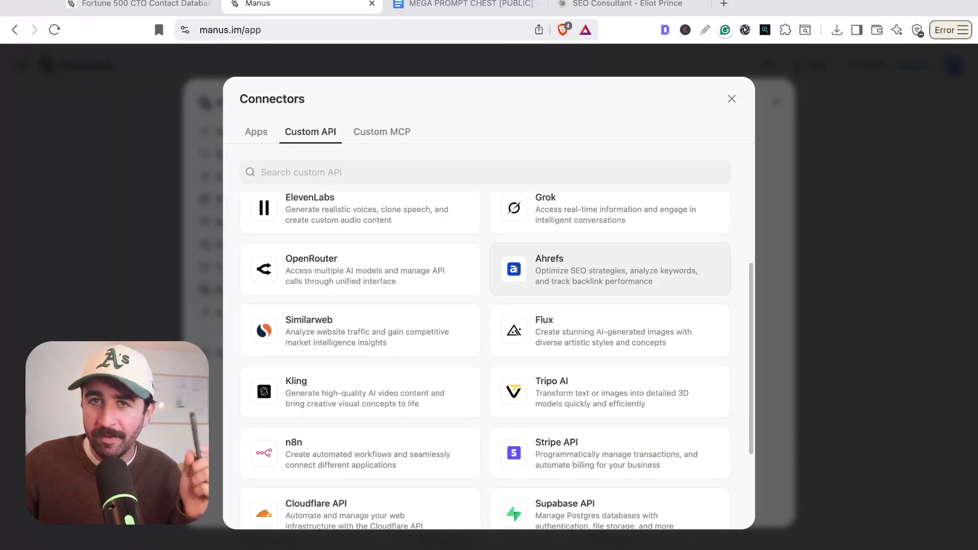
scroll(488, 356, "down", 5)
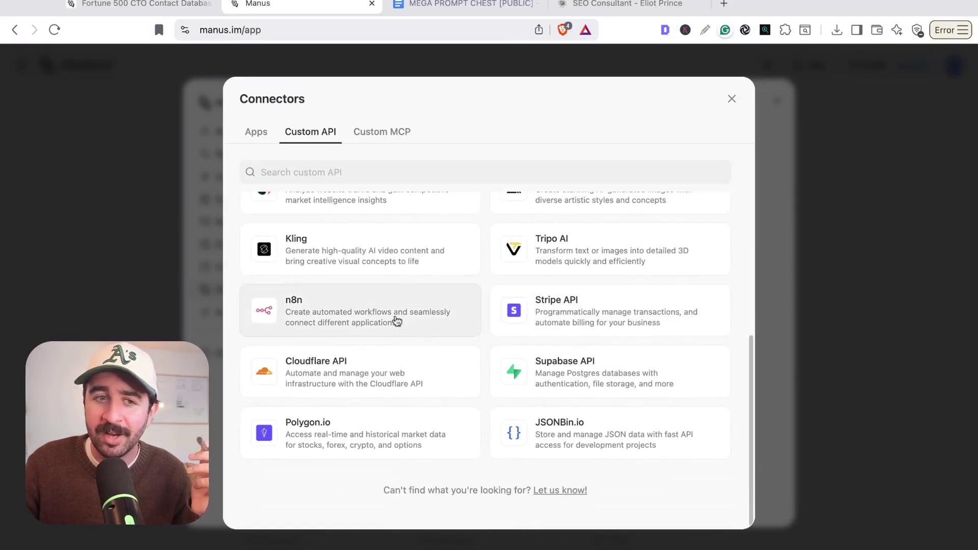